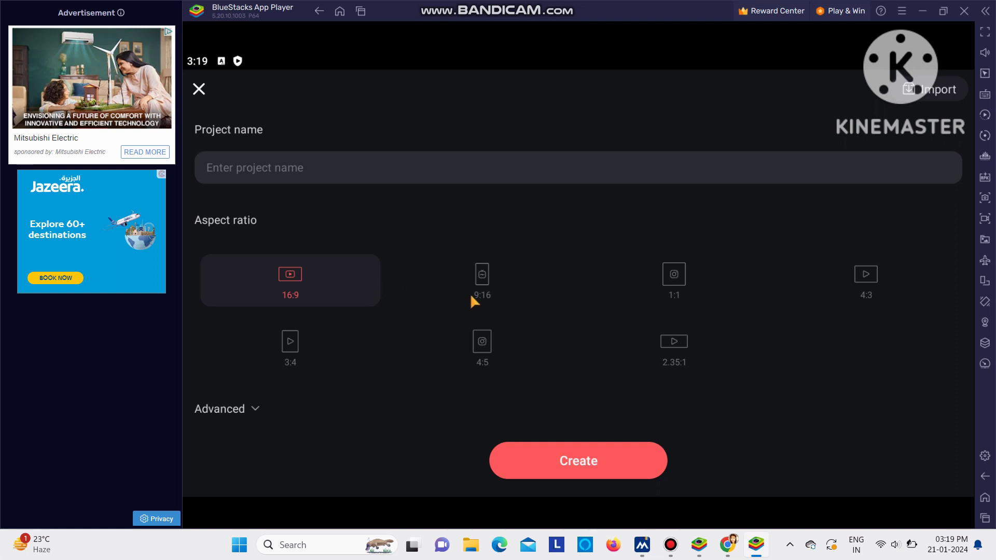
# - Create a KineMaster project with a 16:9 aspect ratio and allow access to photos, media and files
pyautogui.click(287, 277)
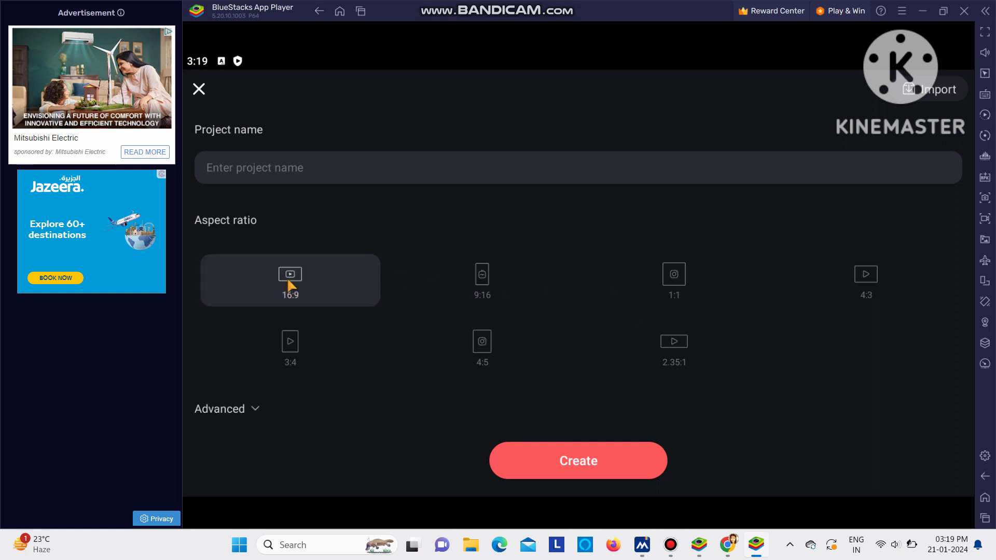
pyautogui.click(553, 464)
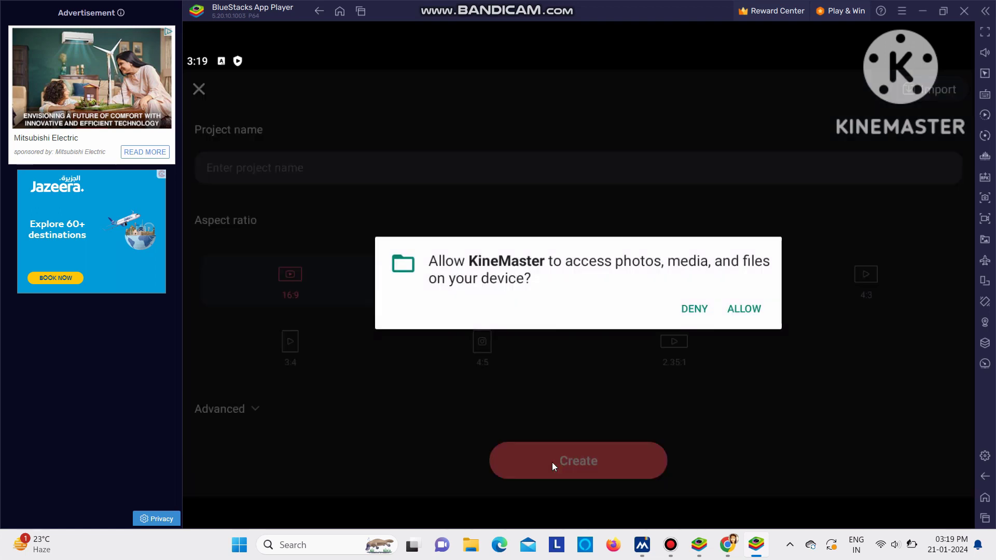
pyautogui.click(745, 308)
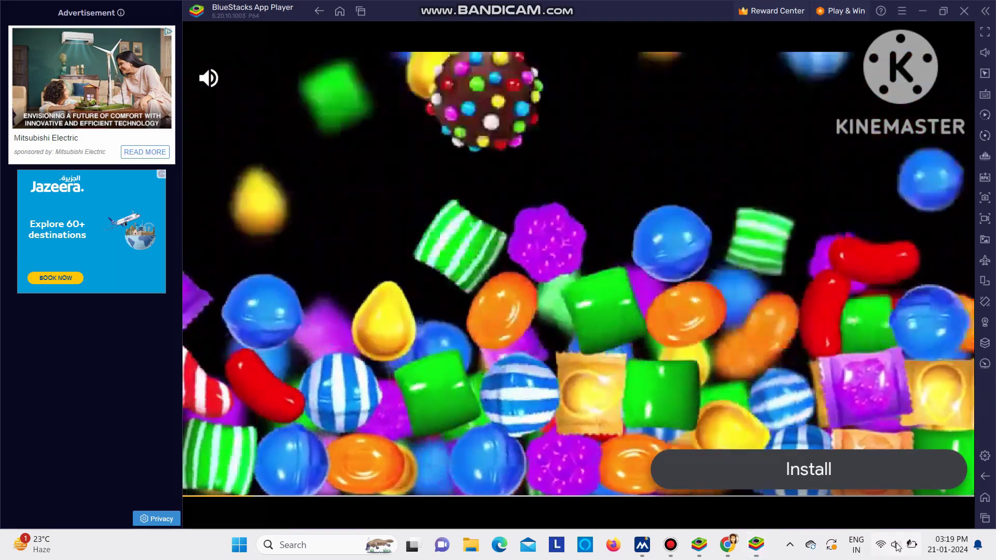
# - Mute the computer's sound while the advertisement plays
pyautogui.click(896, 546)
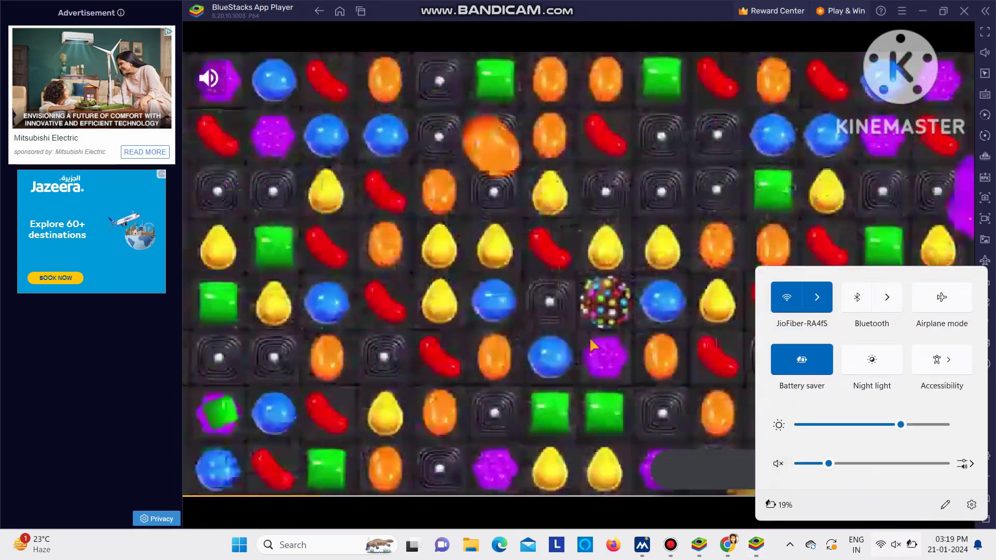
pyautogui.click(589, 337)
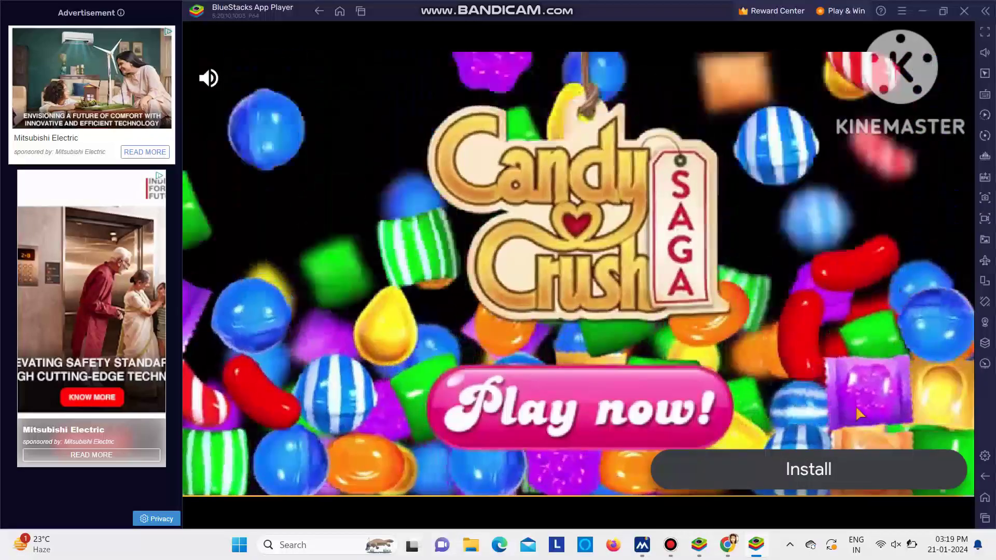
# - Follow the Candy Crush Saga advertisement to Google Play and start signing in
pyautogui.click(856, 410)
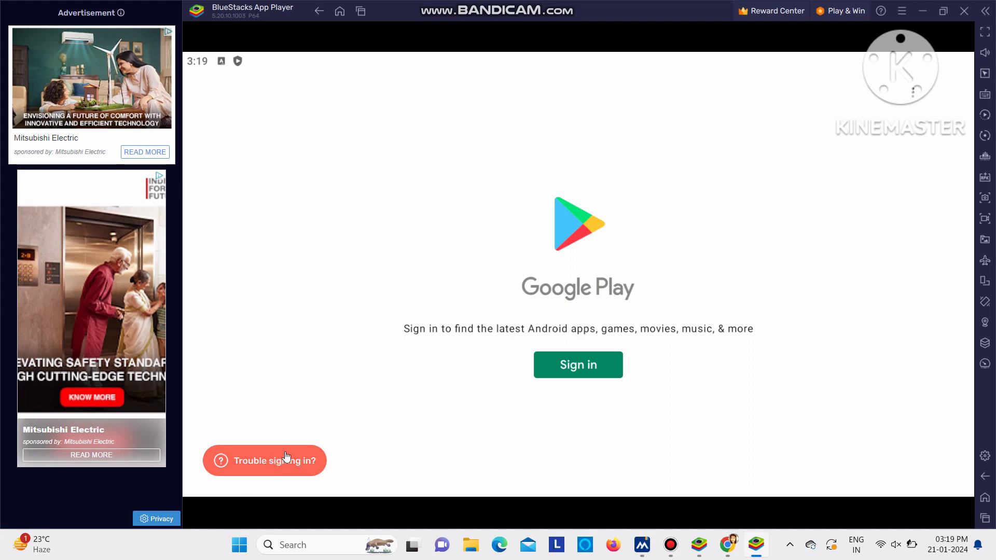
pyautogui.click(584, 374)
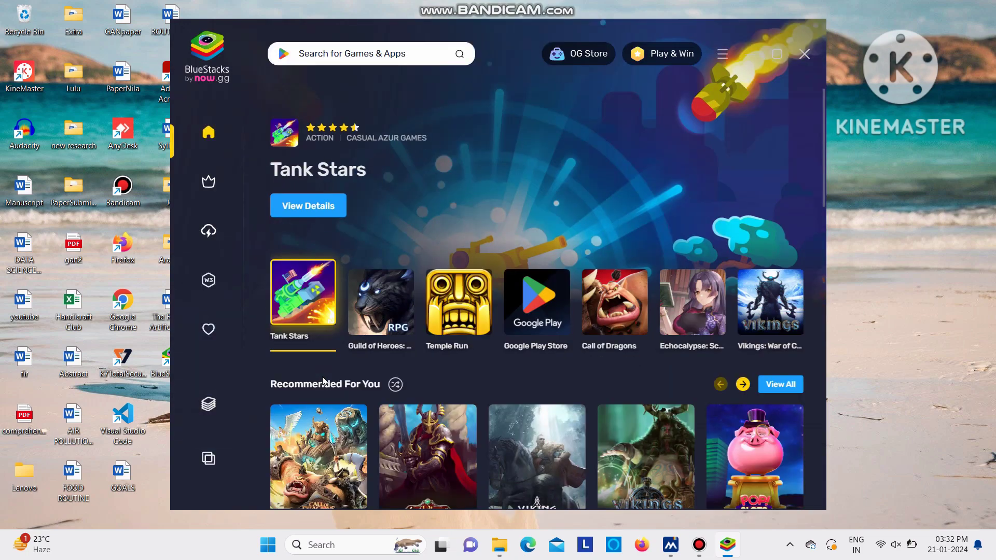
# - Find KineMaster in the BlueStacks store by searching "kin", launch it in the App Player and dismiss the K7TotalSecurity webcam notice
pyautogui.click(332, 55)
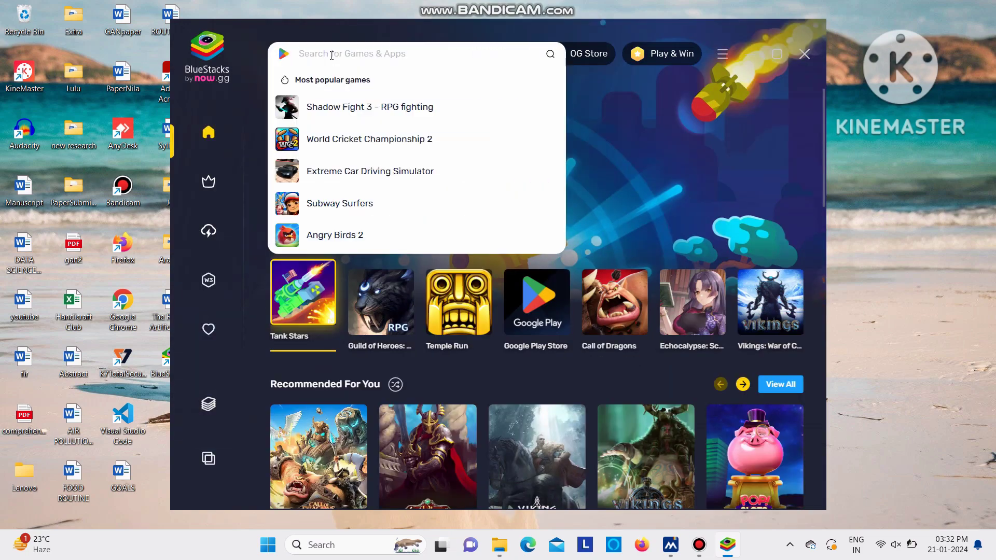
pyautogui.write('kin')
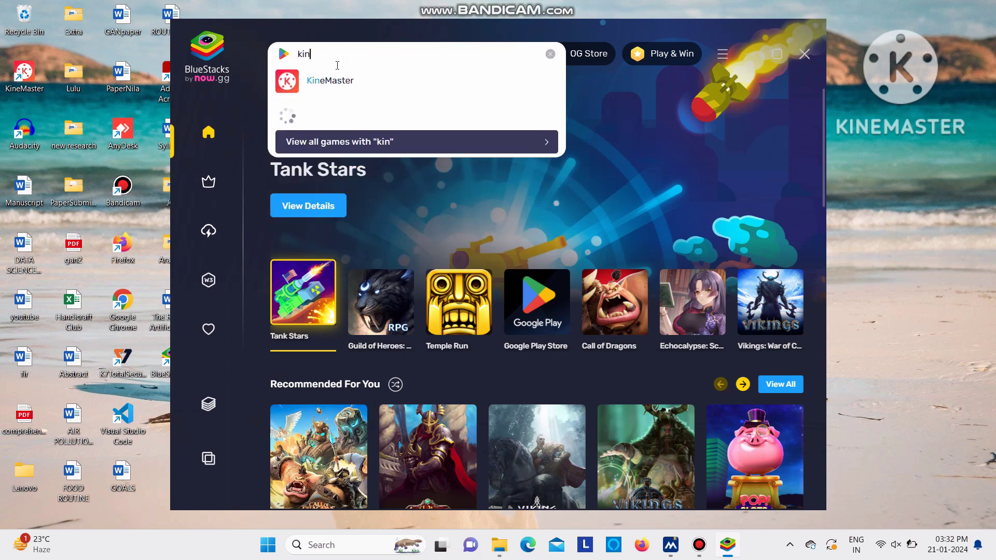
pyautogui.click(332, 81)
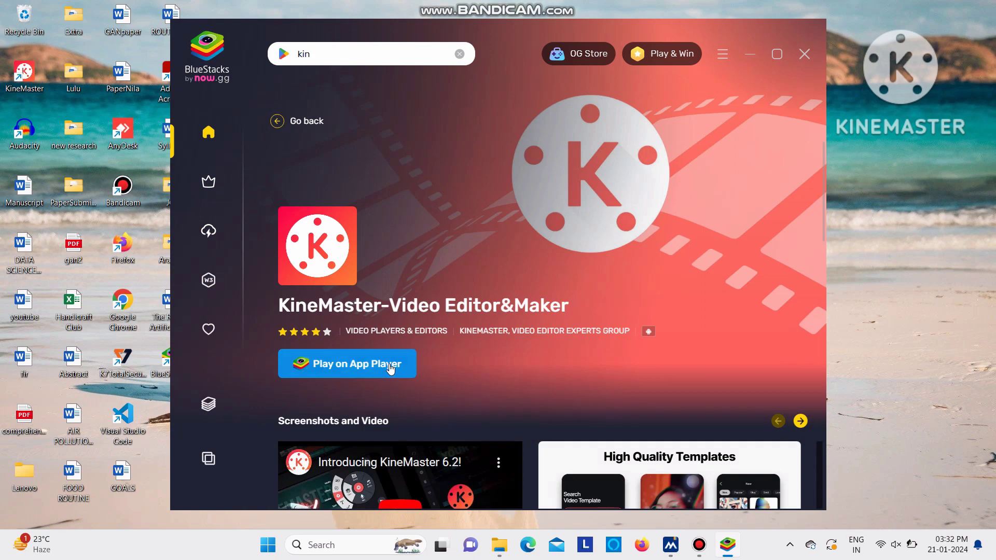
pyautogui.click(390, 367)
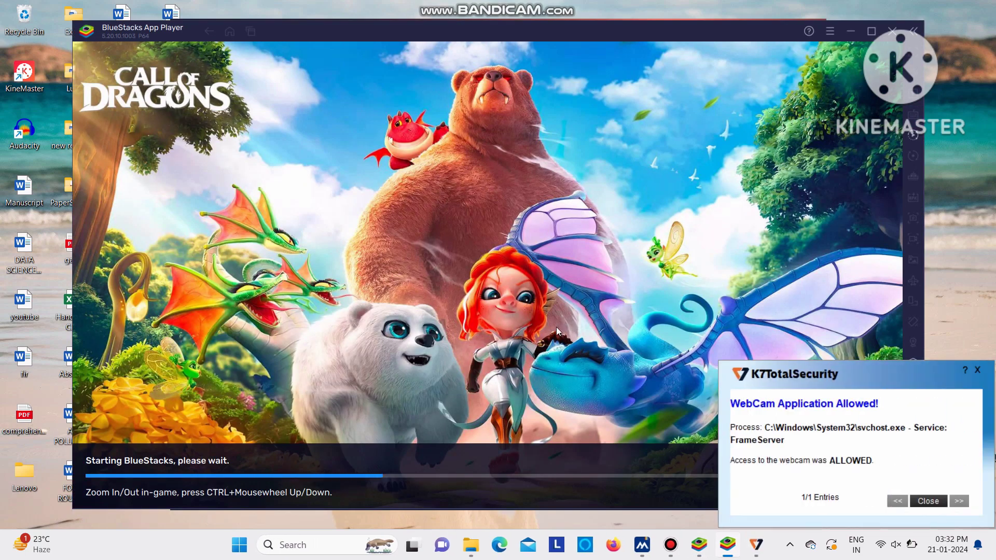
pyautogui.click(927, 500)
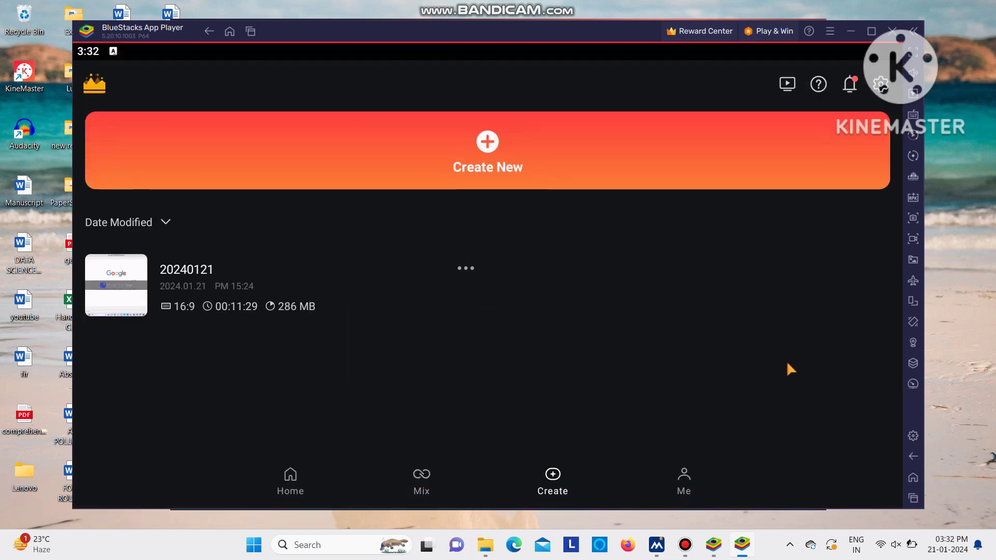
# - Create a new 16:9 project and open the folder of all media in the Media Browser
pyautogui.click(516, 167)
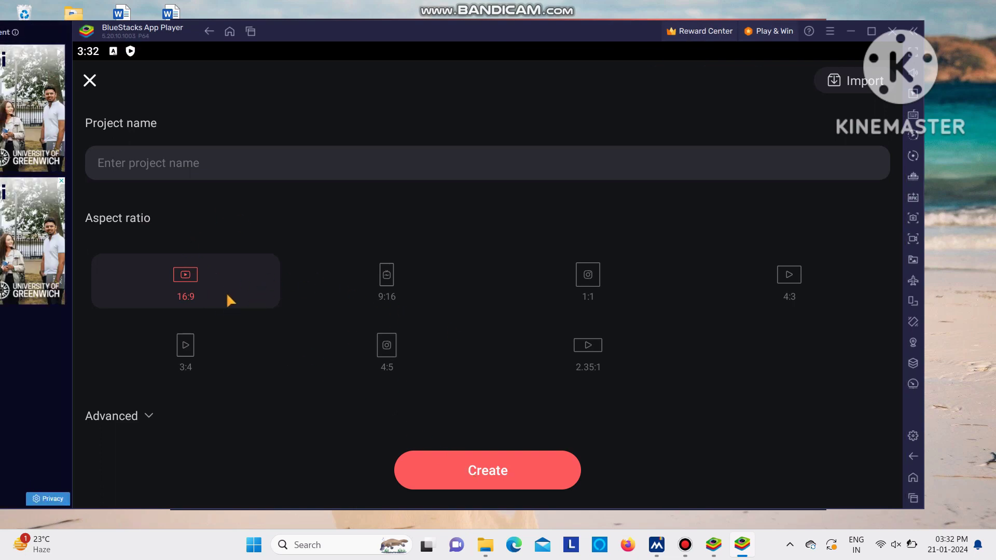
pyautogui.click(459, 473)
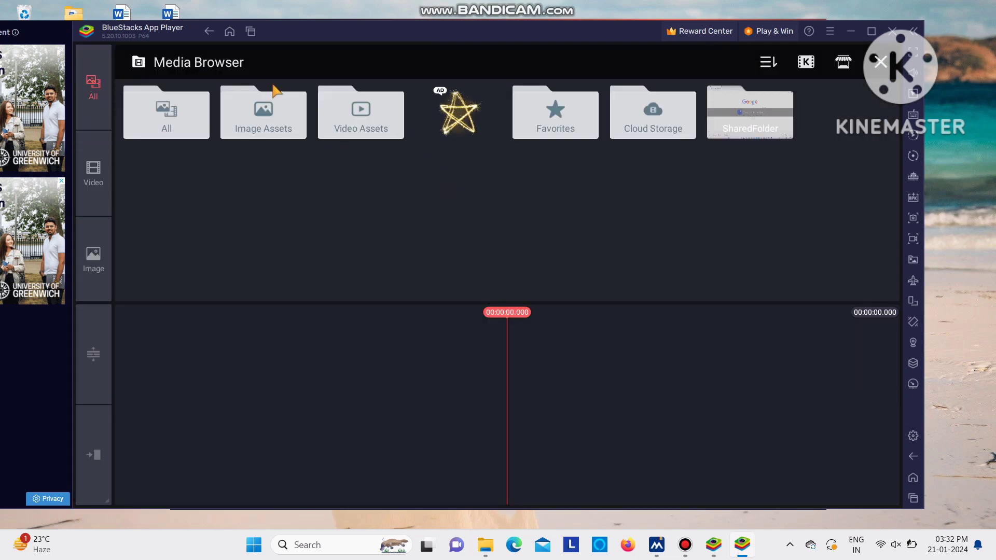
pyautogui.click(171, 119)
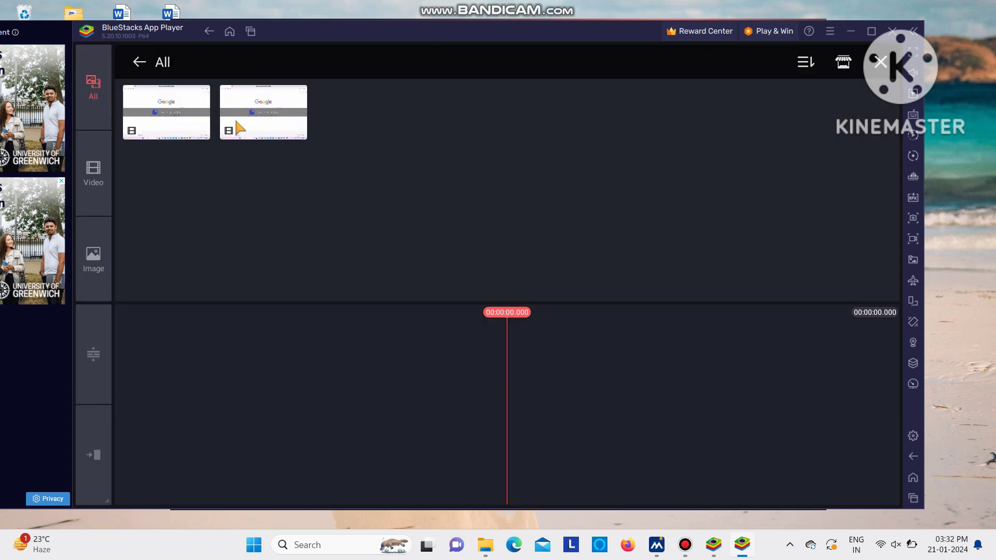
# - Switch to File Explorer and look through the Pictures, Camera Roll and Videos folders for a photo
pyautogui.click(490, 549)
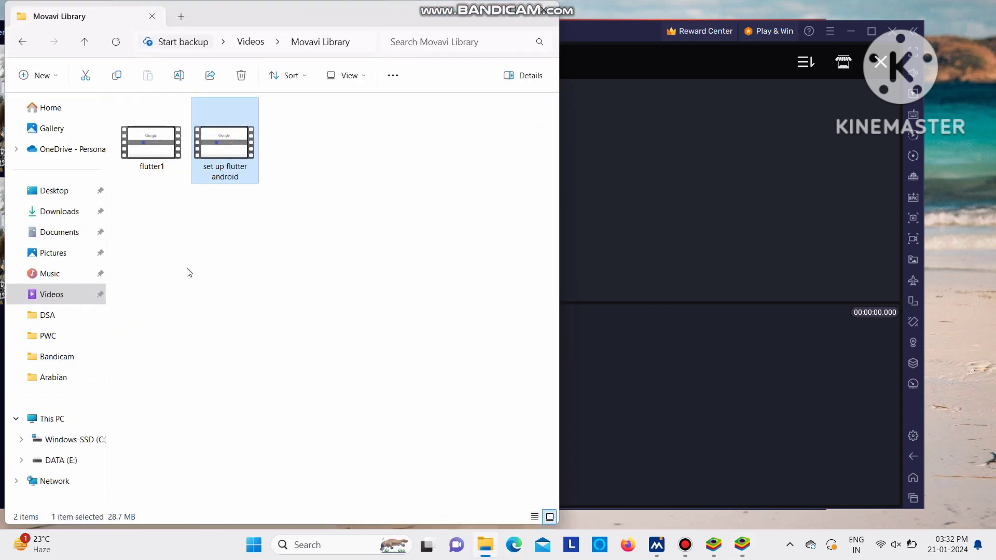
pyautogui.click(62, 255)
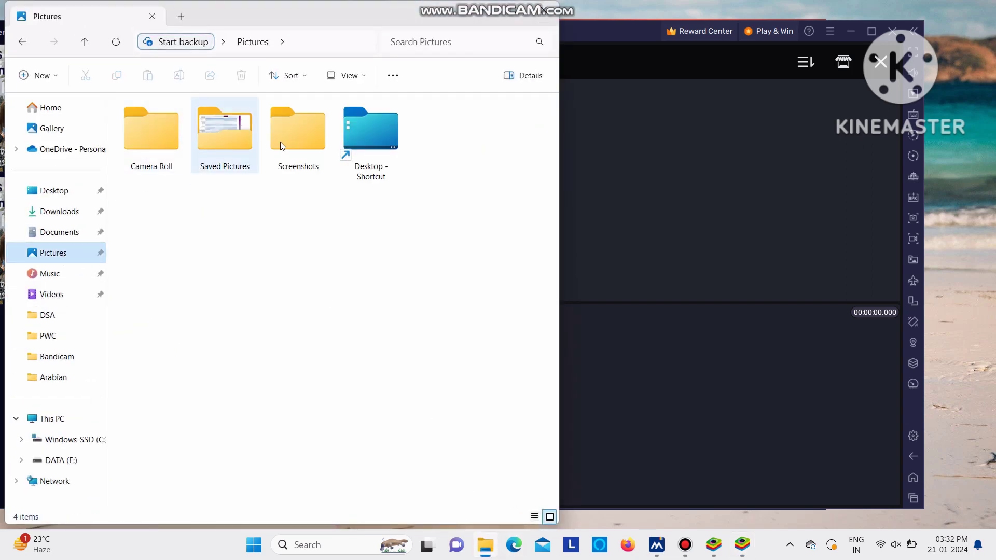
pyautogui.doubleClick(176, 130)
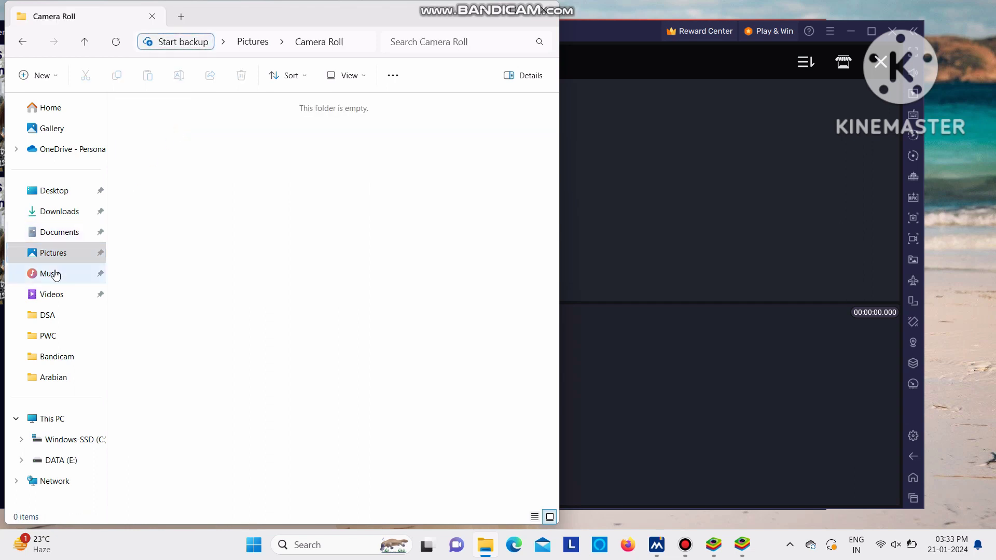
pyautogui.click(46, 293)
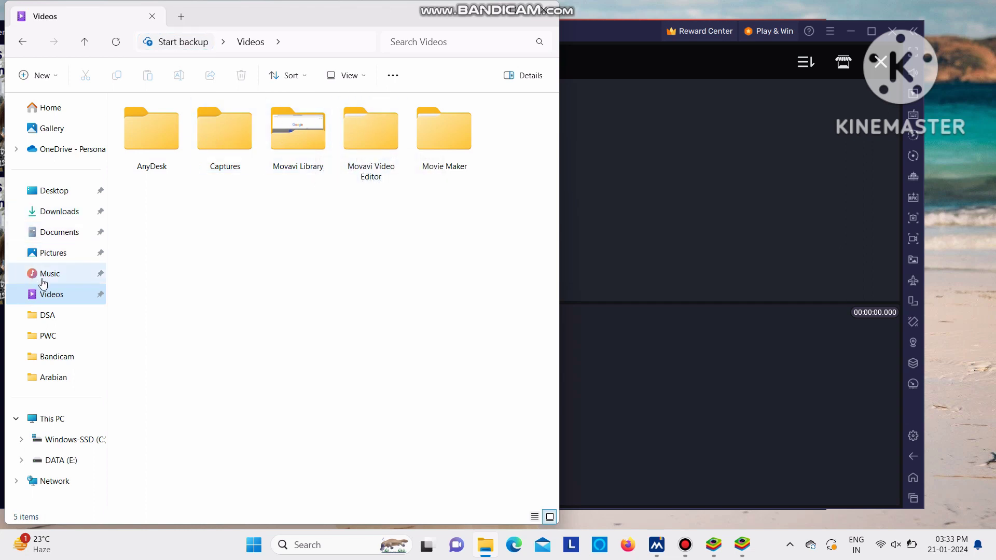
pyautogui.click(59, 252)
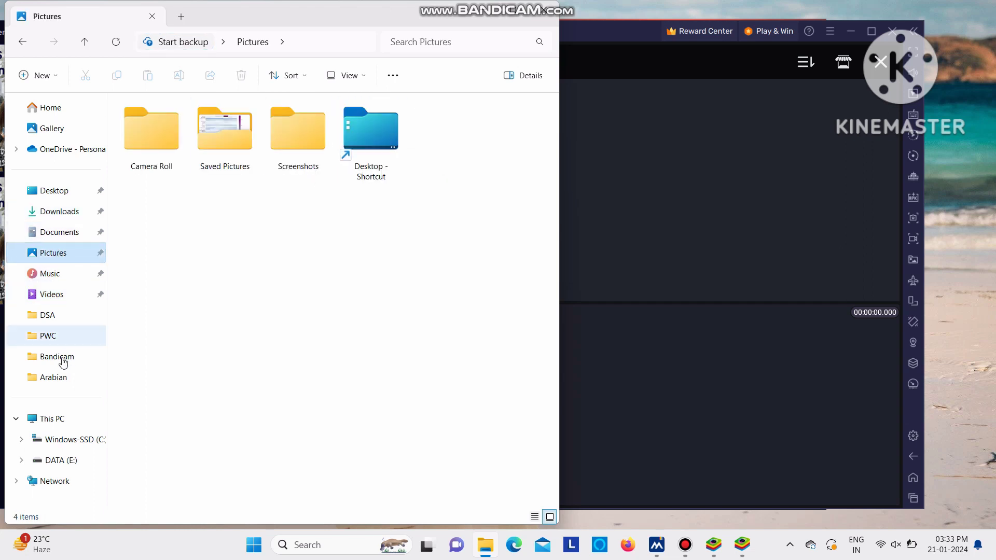
# - Copy "WhatsApp Image 2023-11-22 at 10.11.44 AM (1)" from Pics\Sikkim2022 on drive E: into BlueStacks, and put File Explorer away
pyautogui.click(57, 461)
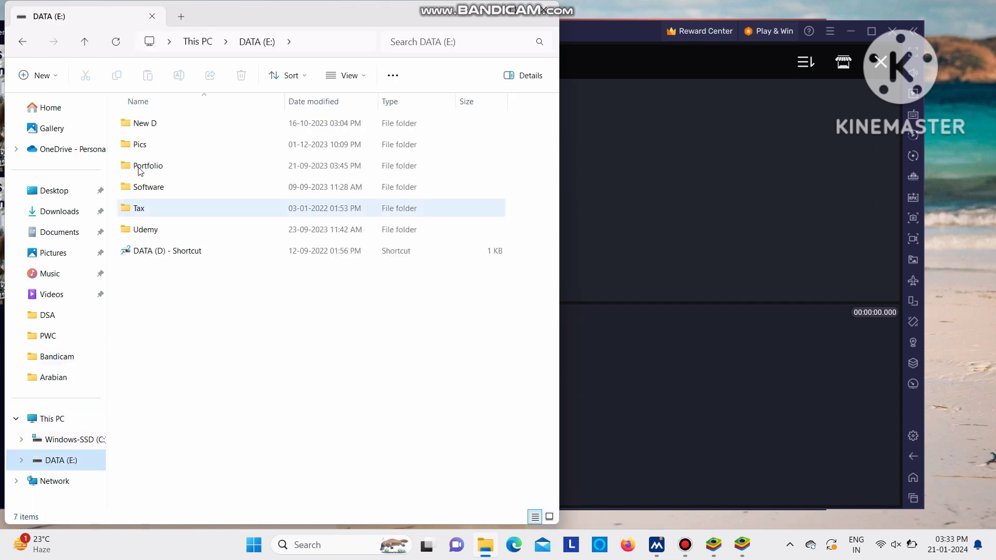
pyautogui.doubleClick(144, 144)
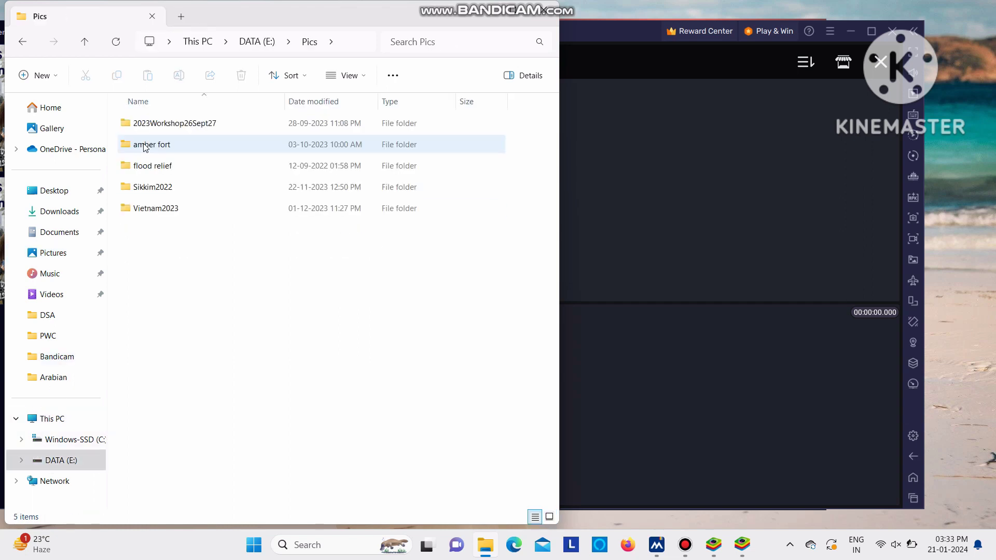
pyautogui.doubleClick(158, 187)
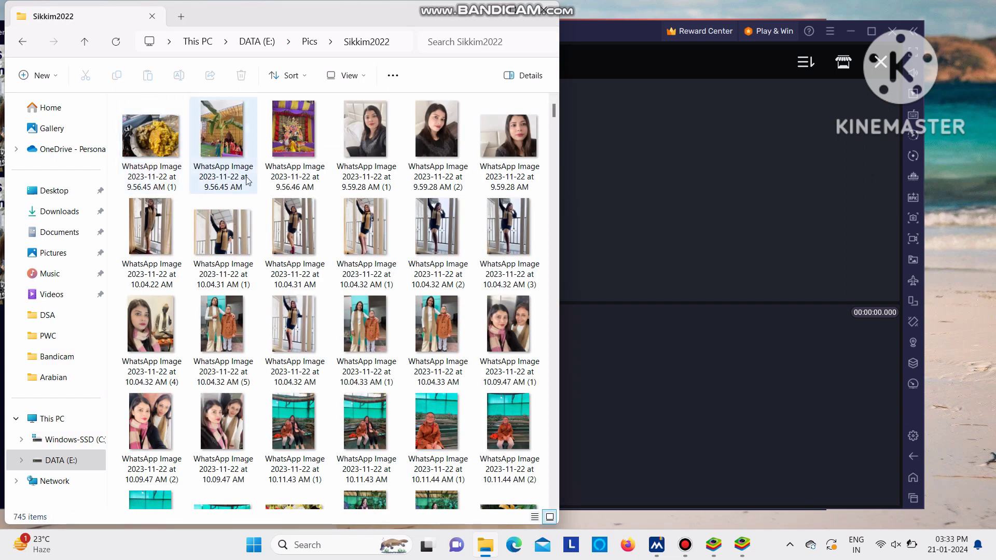
pyautogui.scroll(-2, 247, 181)
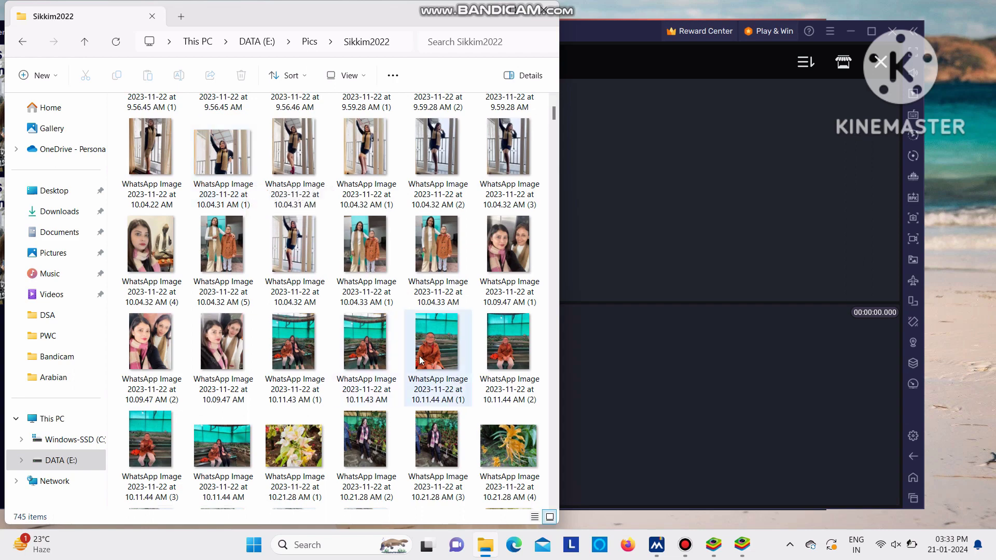
pyautogui.moveTo(430, 348); pyautogui.dragTo(596, 123)
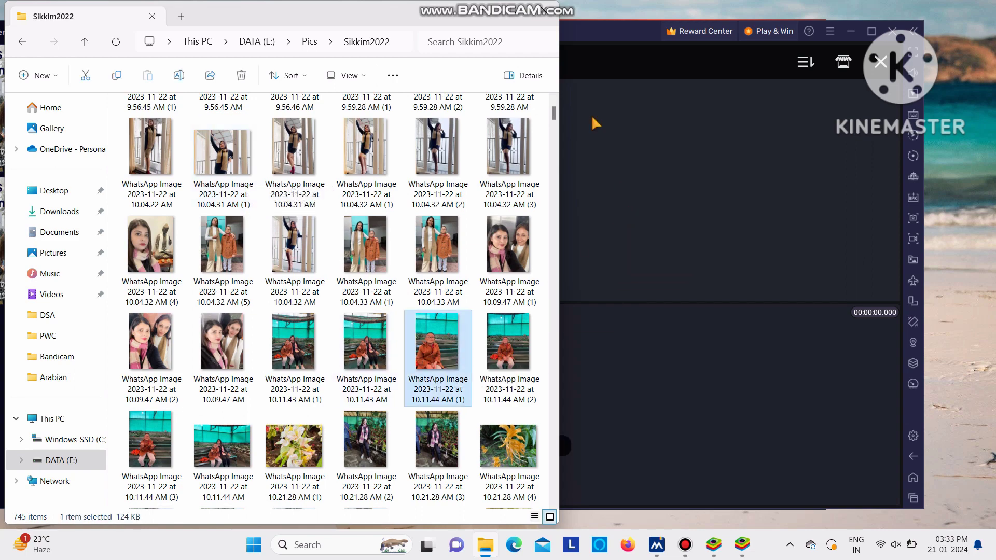
pyautogui.click(495, 13)
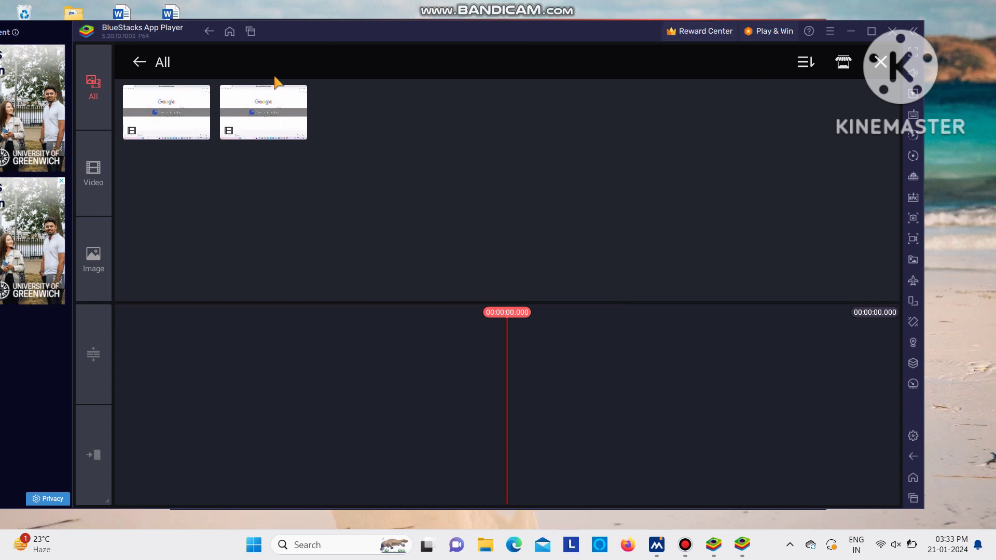
# - Add the photo of the boy in the orange coat from SharedFolder to the timeline and leave its clip options
pyautogui.click(913, 456)
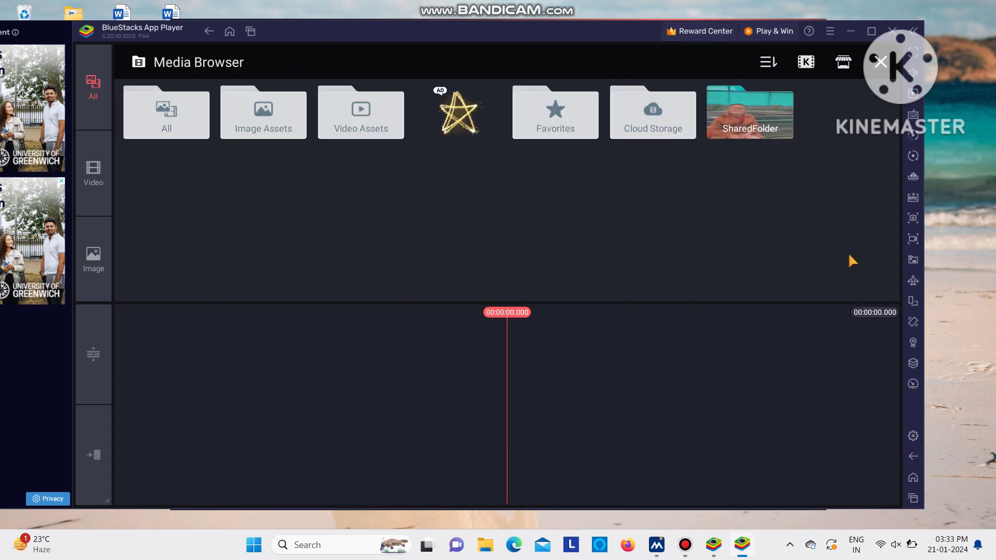
pyautogui.click(749, 114)
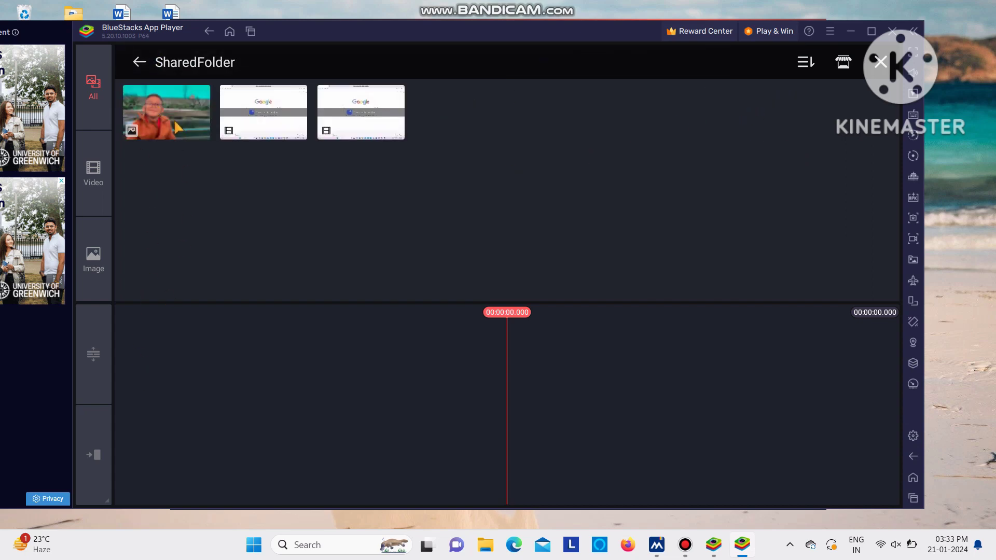
pyautogui.scroll(-2, 562, 393)
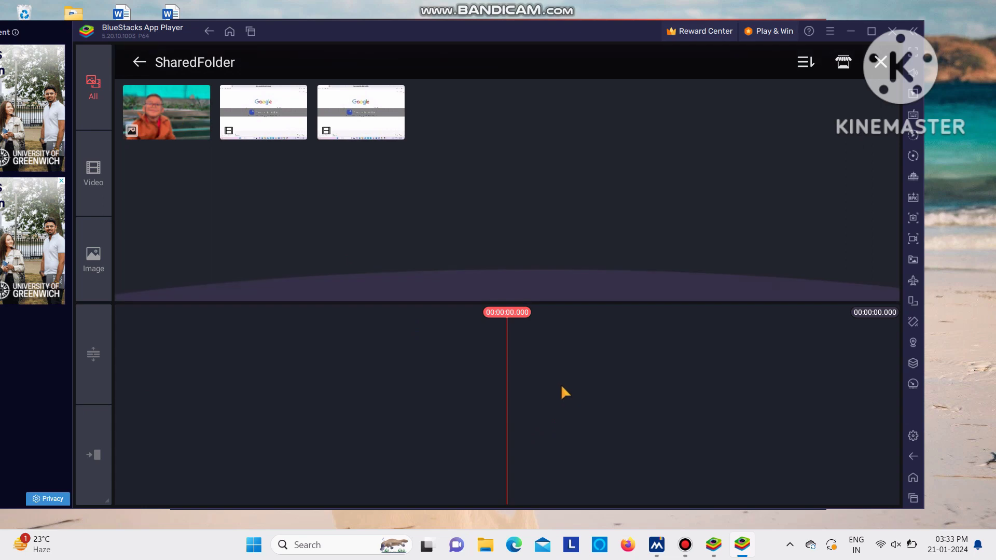
pyautogui.click(150, 110)
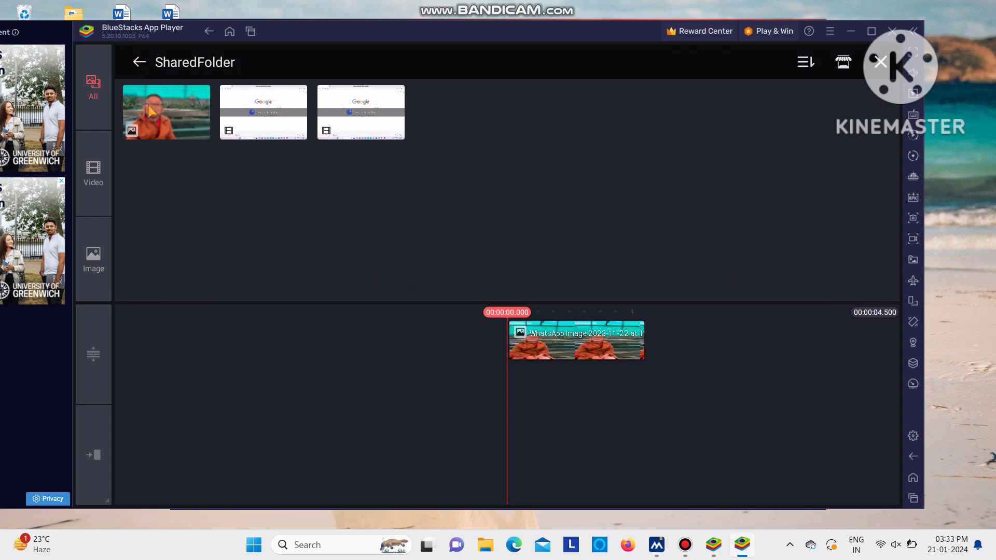
pyautogui.click(493, 420)
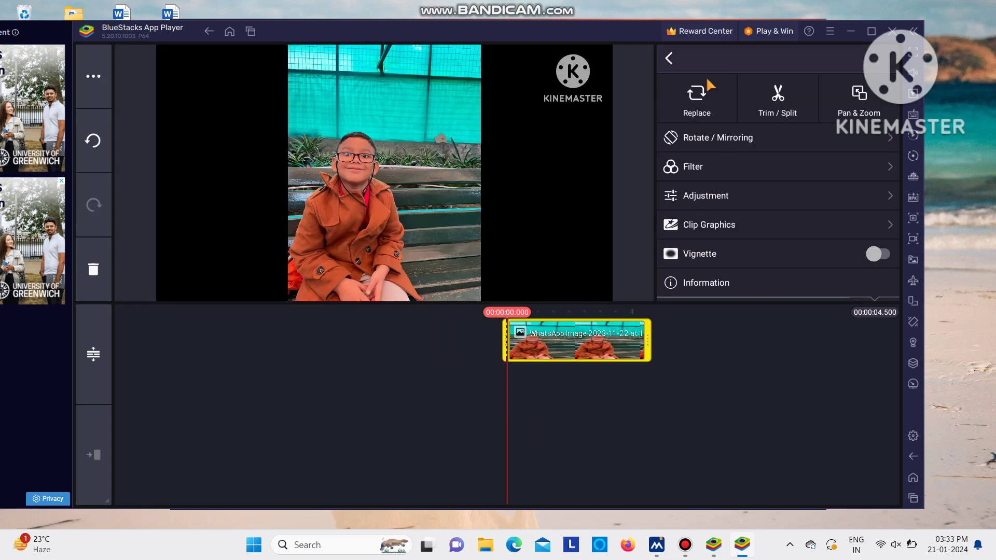
pyautogui.click(675, 61)
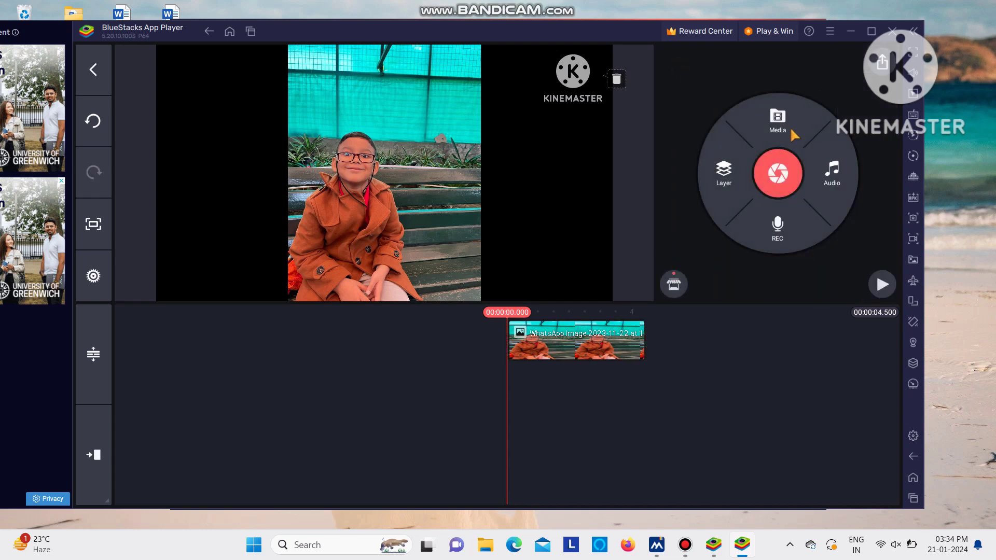
# - Review the Media Browser's sources and the layer types available for the project
pyautogui.click(793, 134)
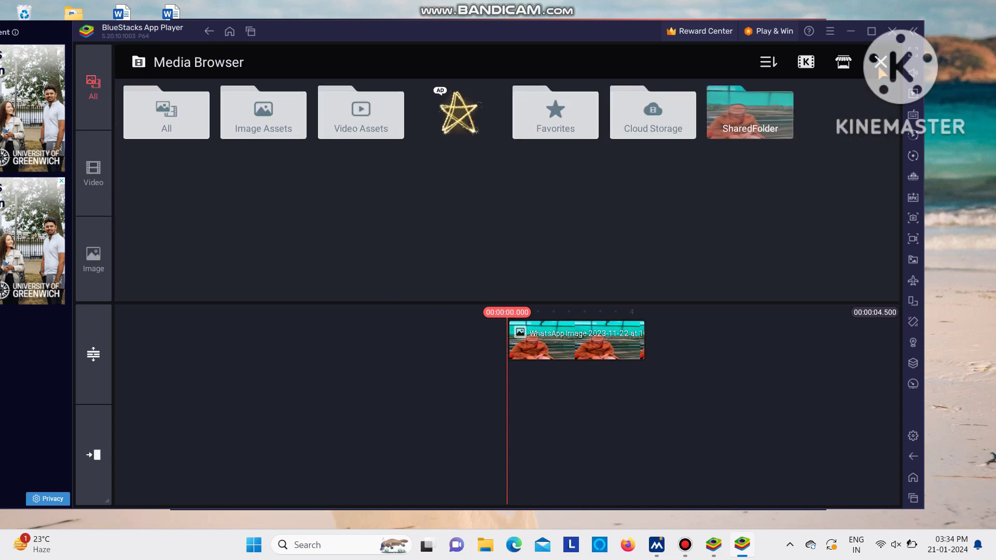
pyautogui.click(880, 62)
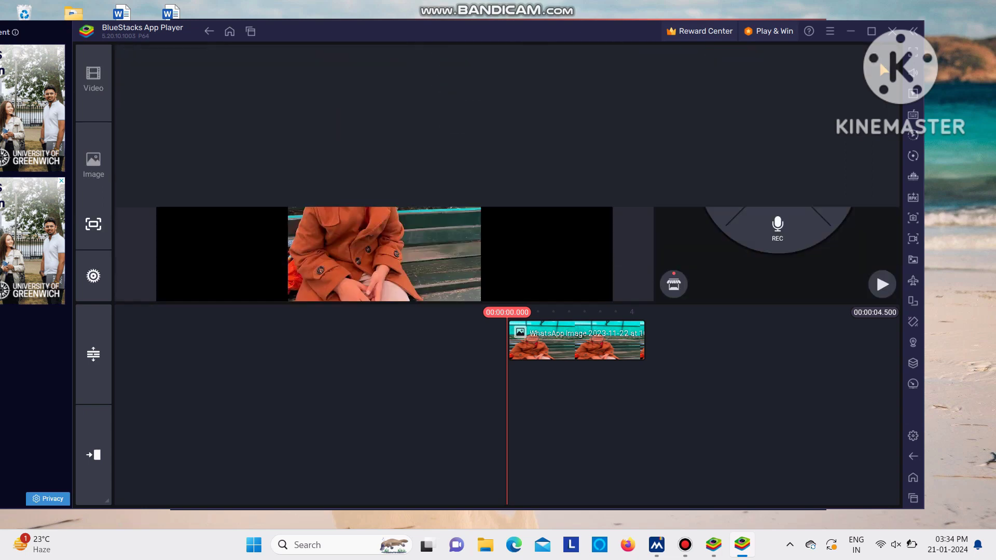
pyautogui.click(722, 169)
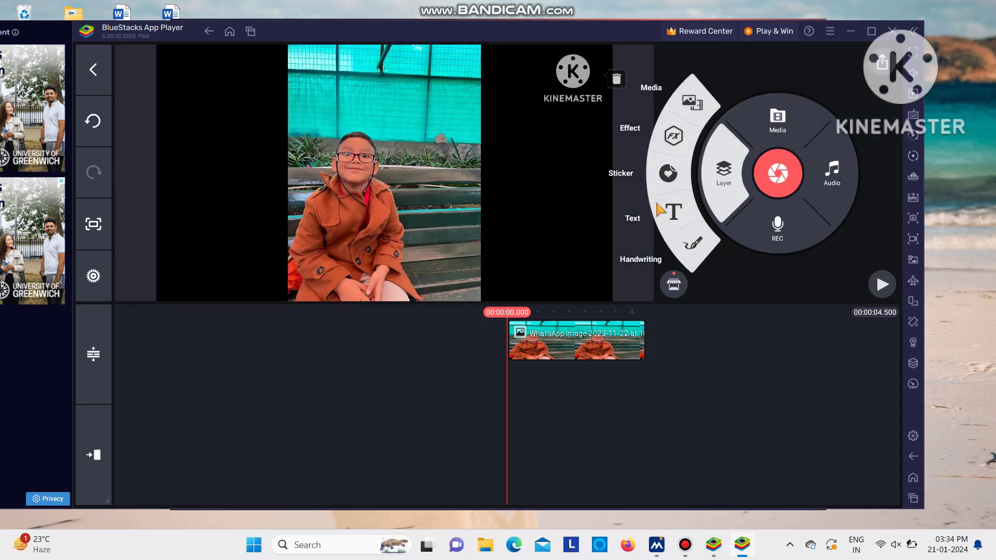
# - Add a text layer reading "hello" over the photo and enlarge it to reach the photo's edge beside the boy
pyautogui.click(660, 210)
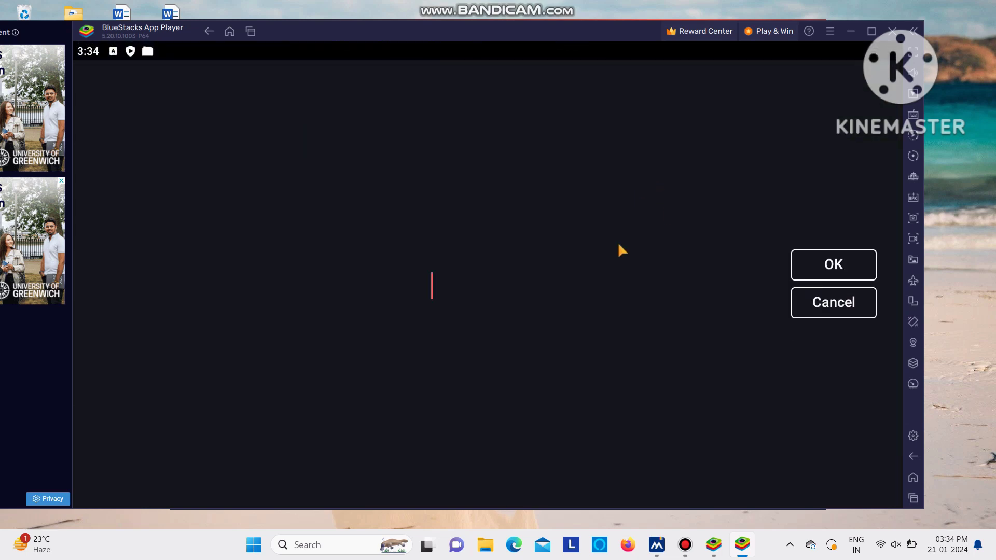
pyautogui.write('hello')
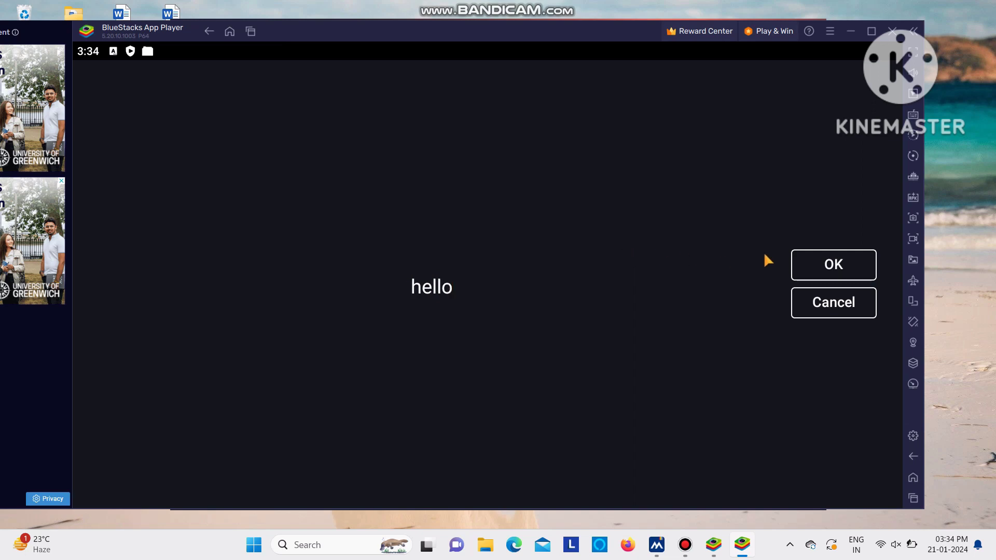
pyautogui.click(824, 264)
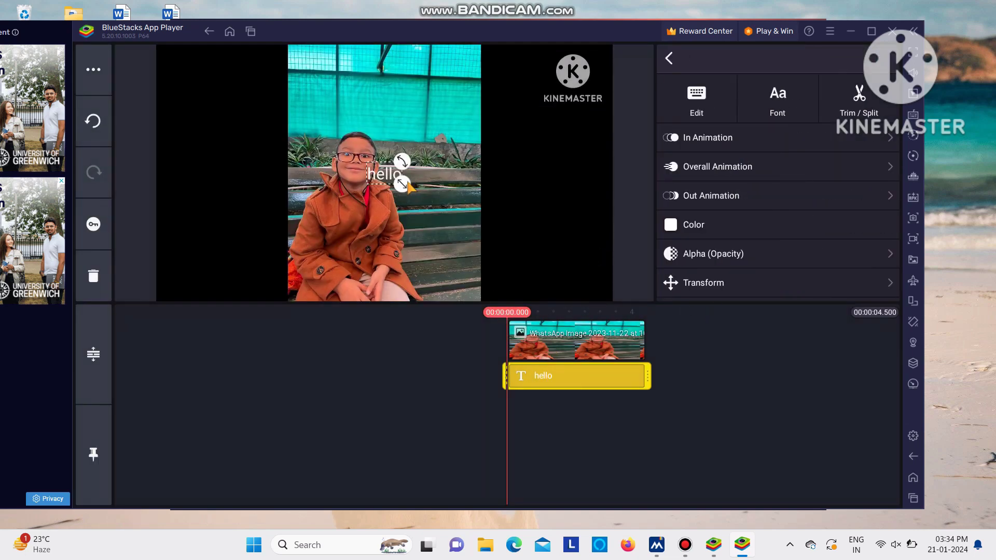
pyautogui.moveTo(402, 186); pyautogui.dragTo(480, 232)
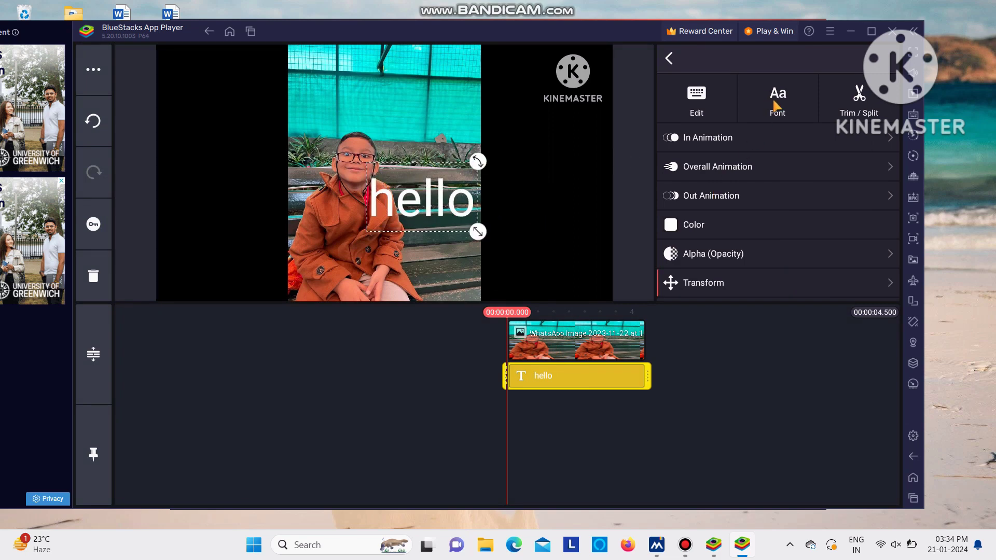
# - Set the "hello" text colour to green #41CE44 from the Standard Palette
pyautogui.click(697, 229)
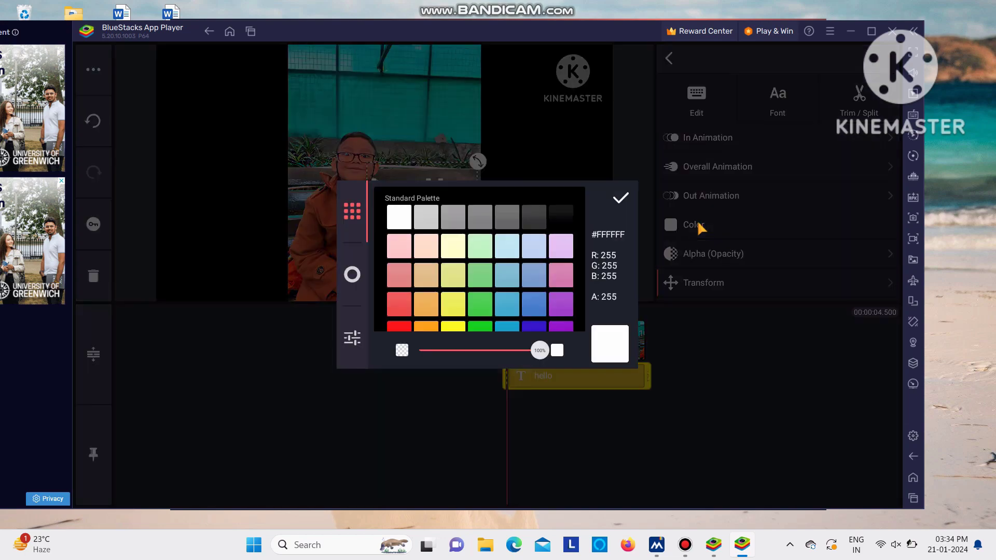
pyautogui.click(478, 309)
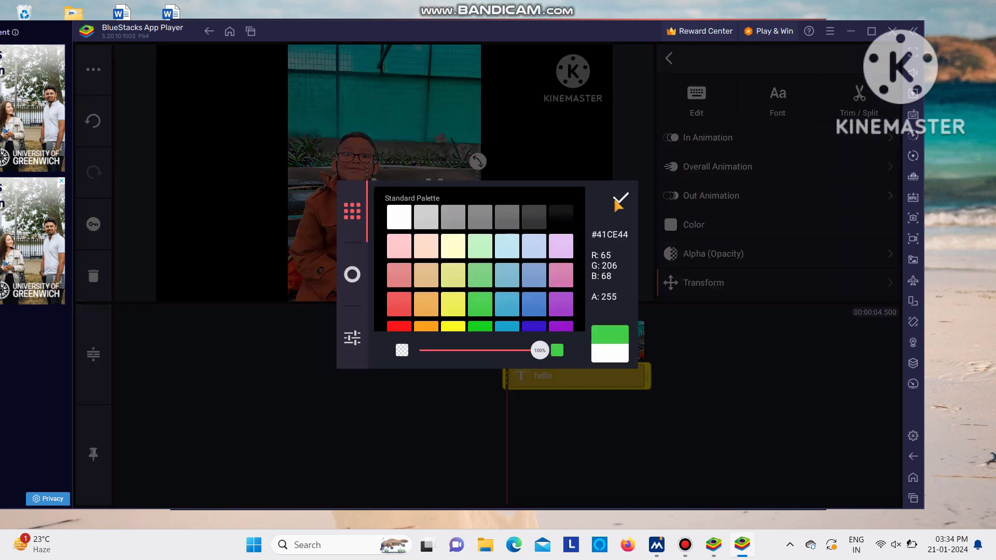
pyautogui.click(620, 201)
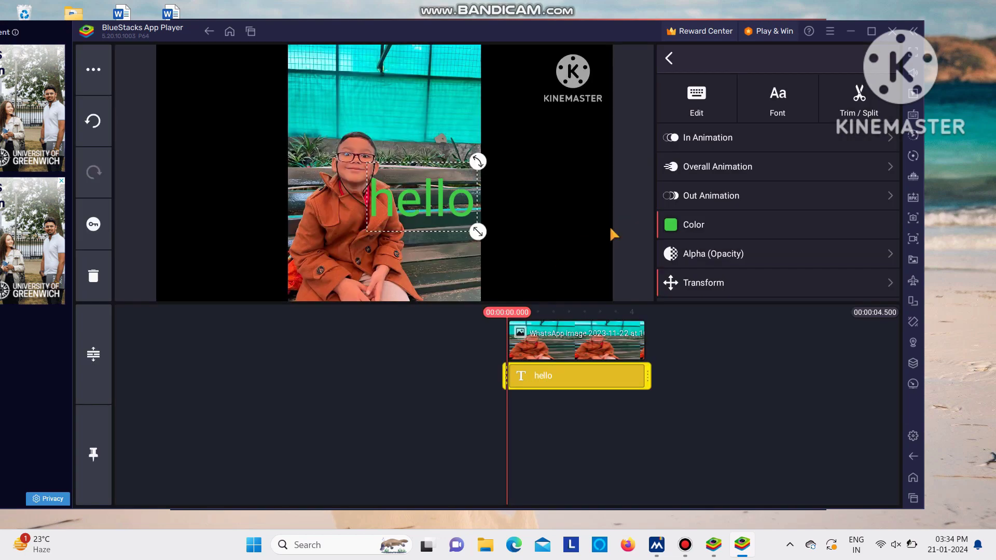
# - Enable the shadow on the "hello" text with its default settings and return to the text options
pyautogui.scroll(-5, 752, 247)
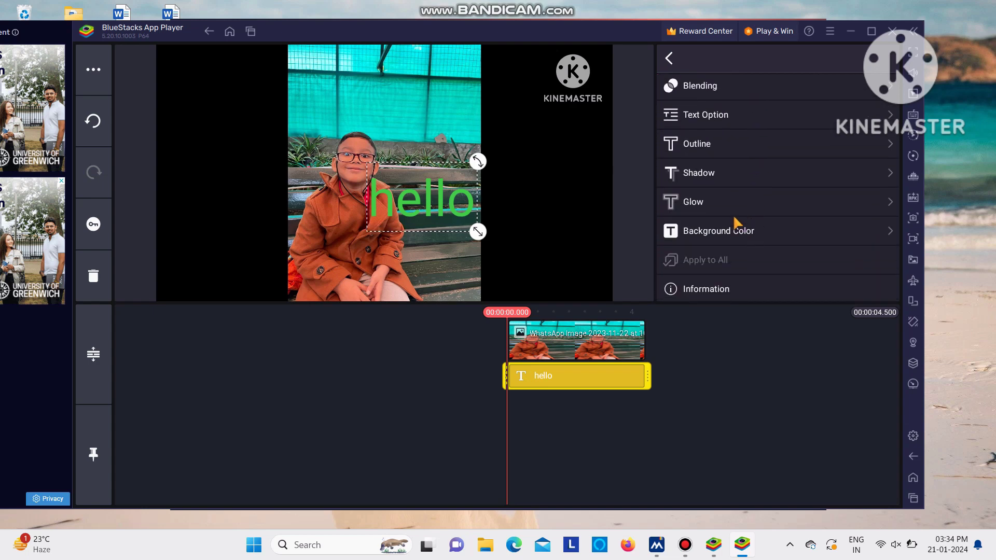
pyautogui.click(716, 172)
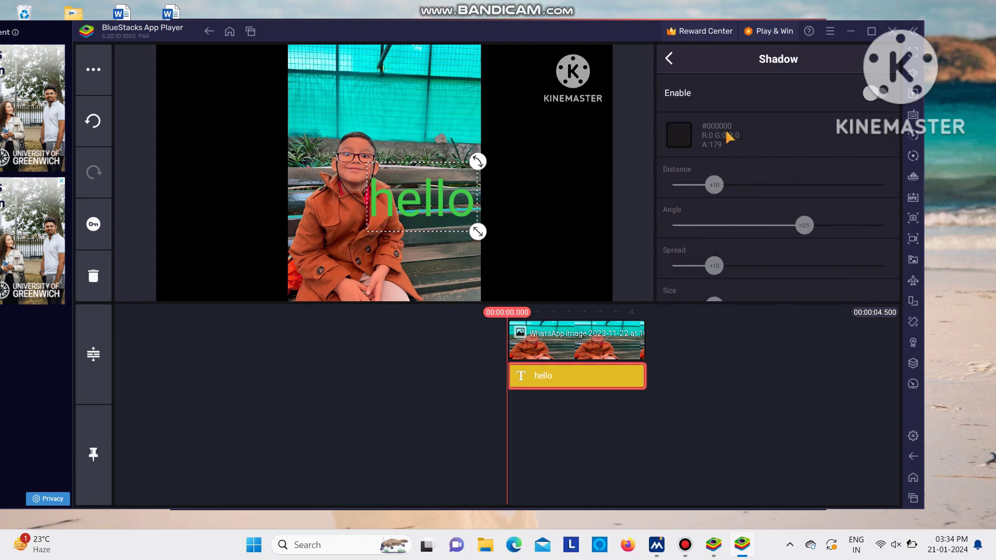
pyautogui.click(881, 96)
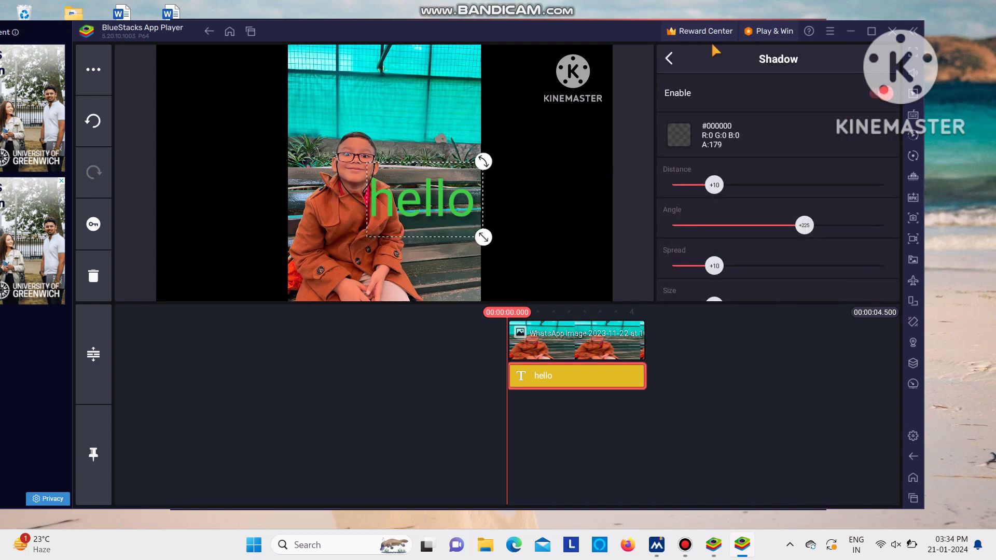
pyautogui.click(670, 59)
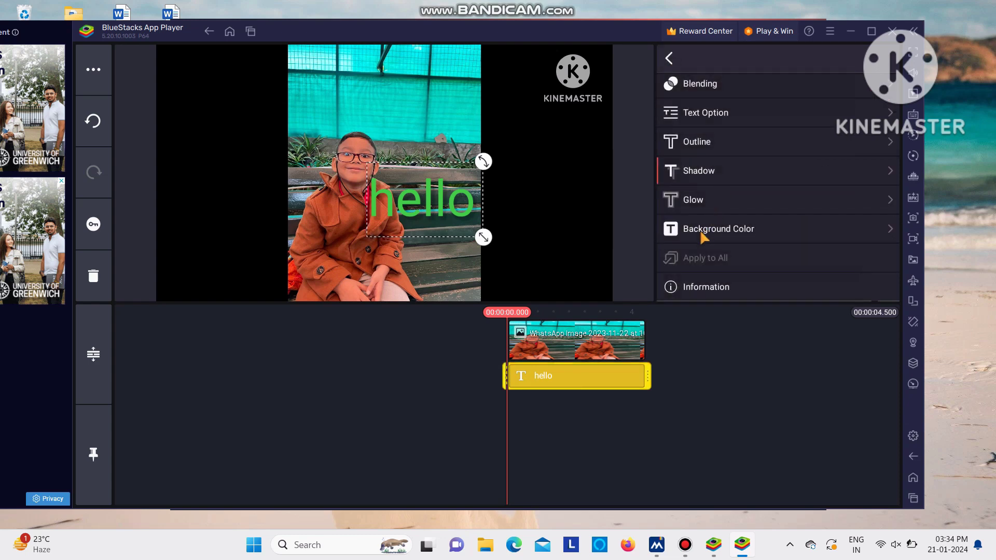
# - Enable a background behind the "hello" text, colour it pink #D47AAD, and deselect the text layer
pyautogui.click(703, 230)
pyautogui.click(879, 94)
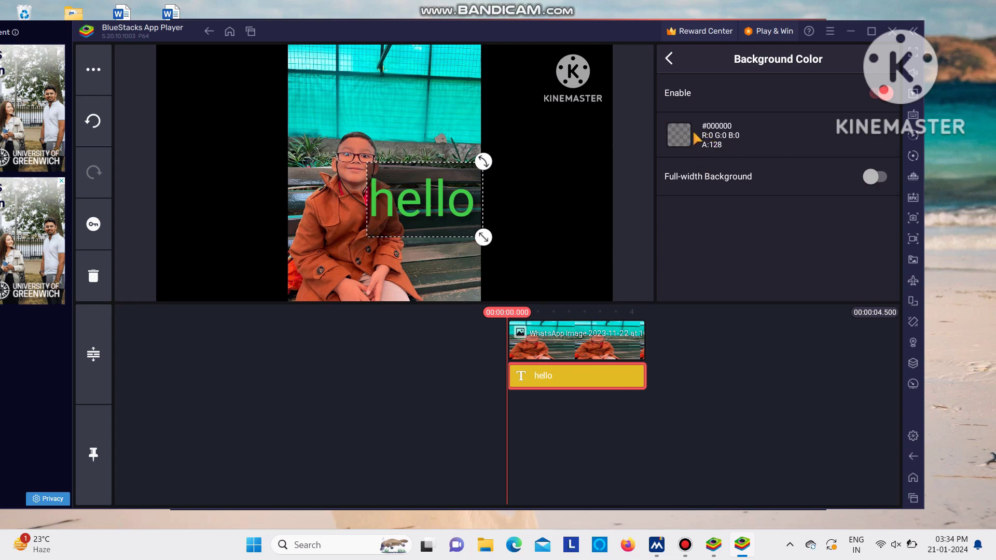
pyautogui.click(686, 135)
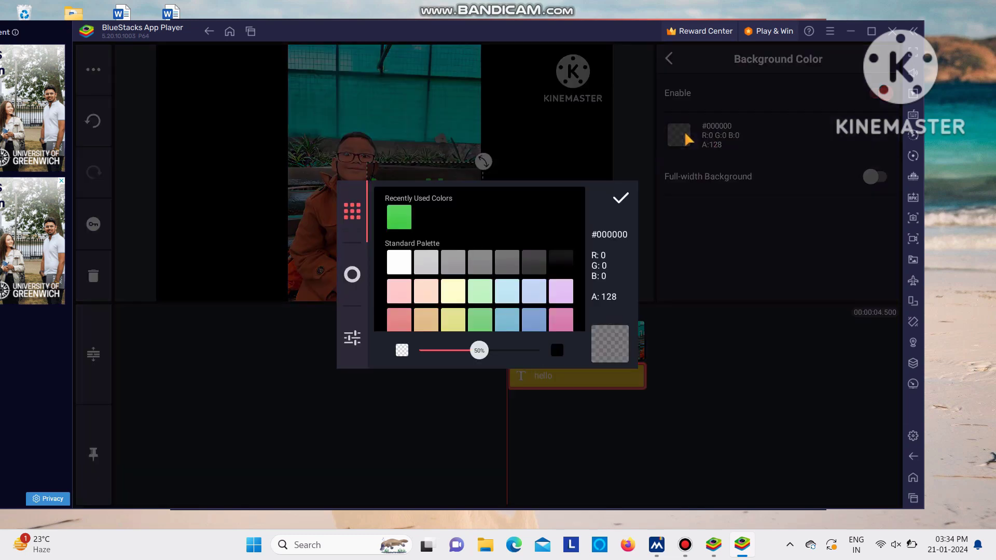
pyautogui.click(554, 317)
pyautogui.click(621, 199)
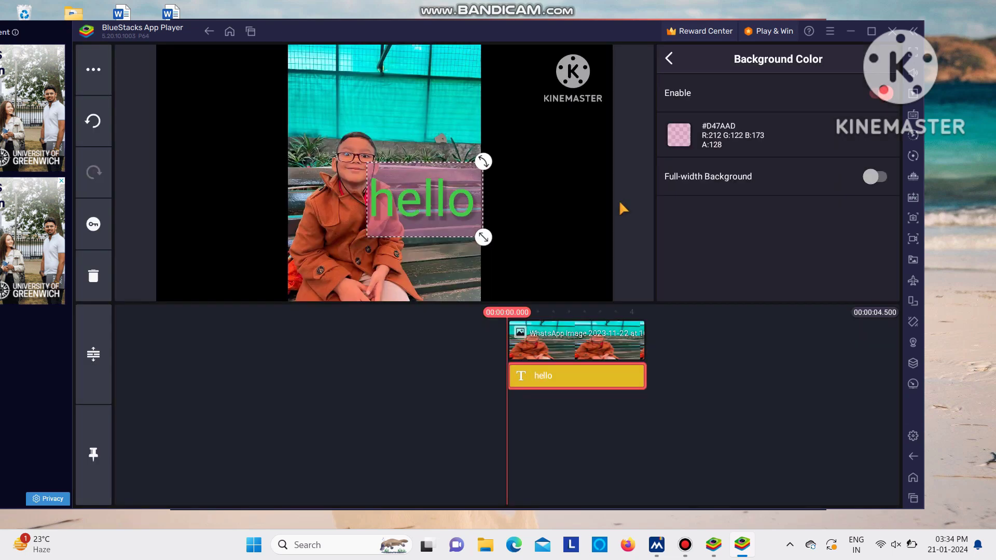
pyautogui.click(675, 52)
pyautogui.click(557, 160)
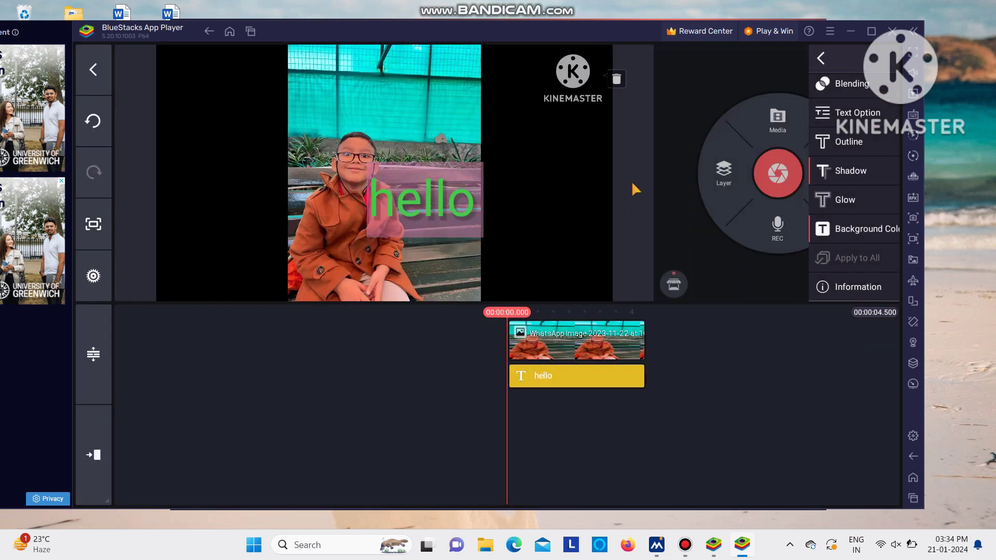
# - Open voice recording but deny the audio permission, and look through the Audio Browser's Music and SFX categories
pyautogui.click(773, 225)
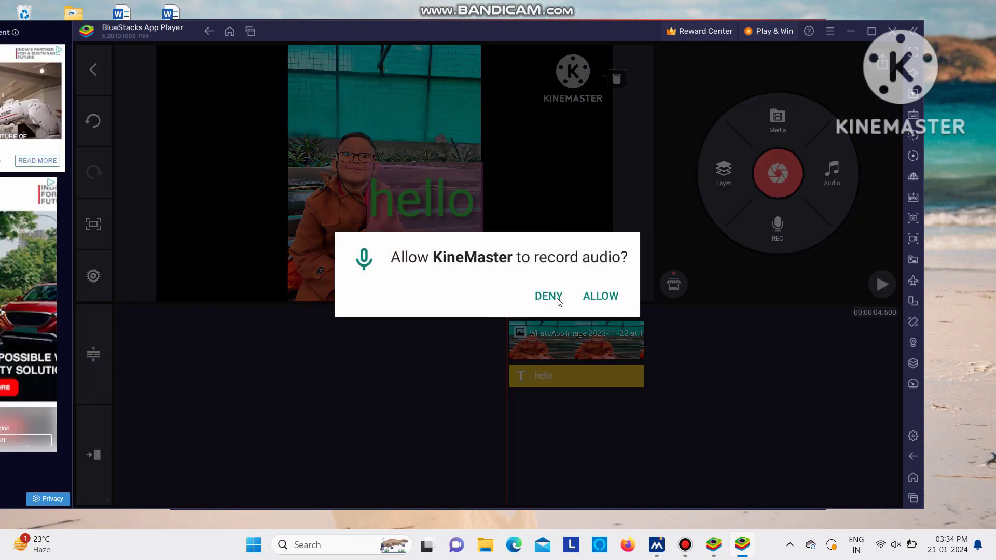
pyautogui.click(557, 298)
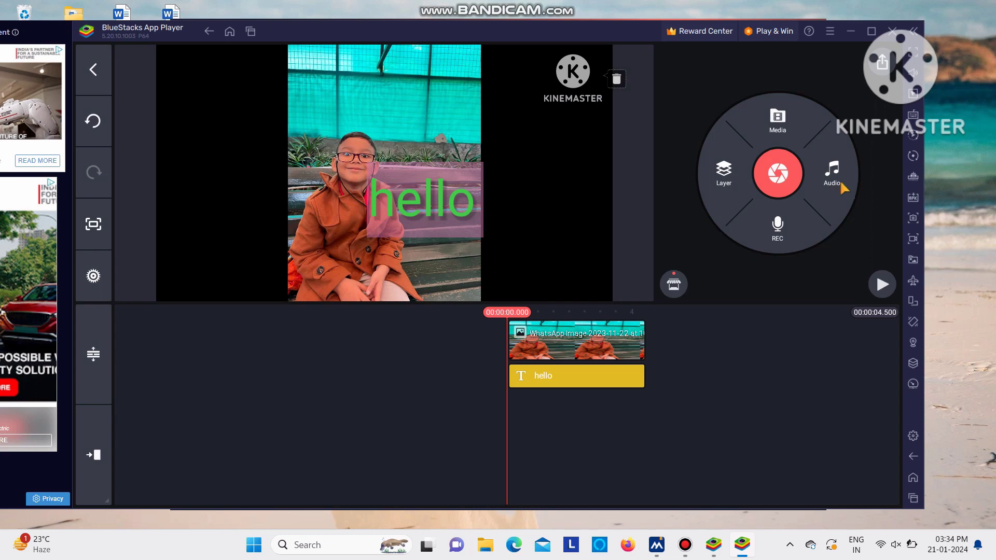
pyautogui.click(832, 177)
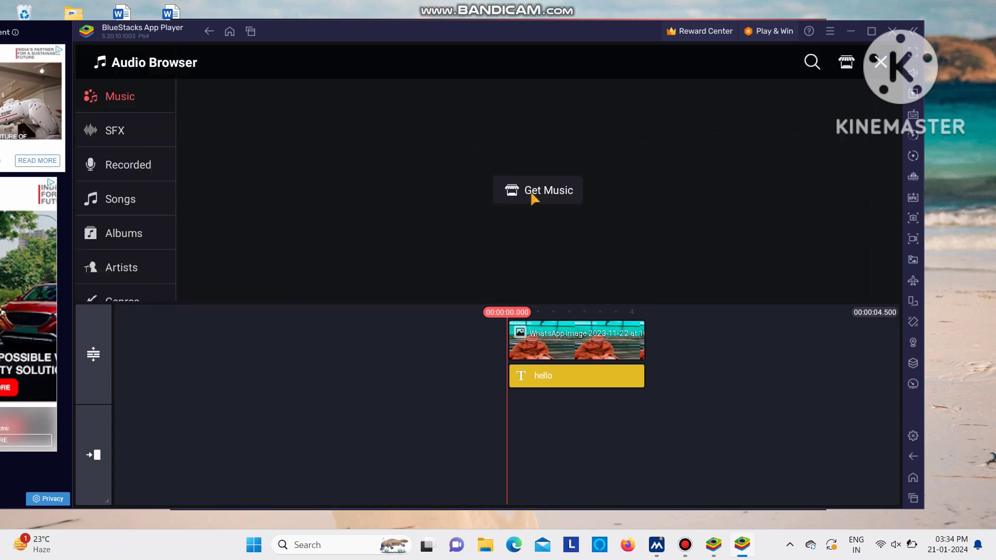
pyautogui.click(147, 136)
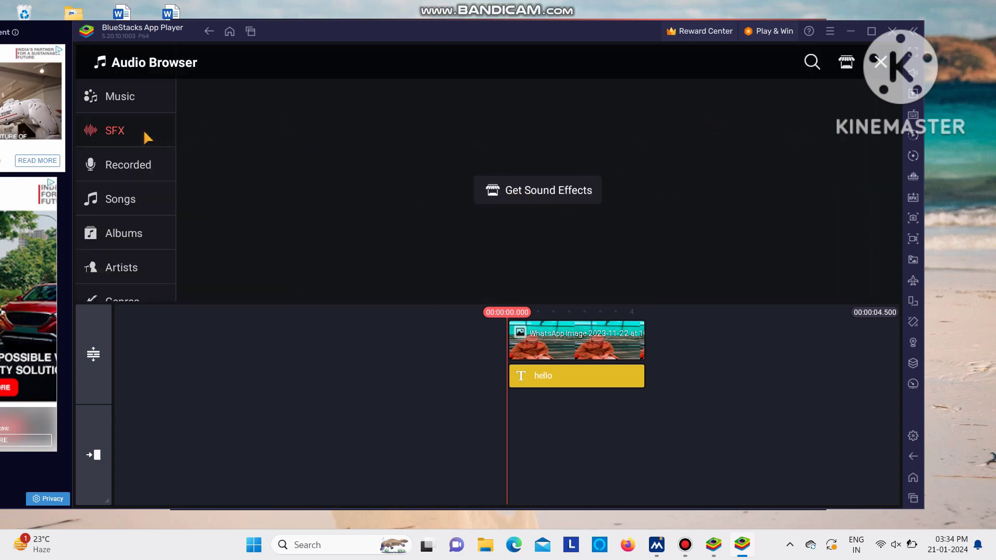
pyautogui.click(121, 97)
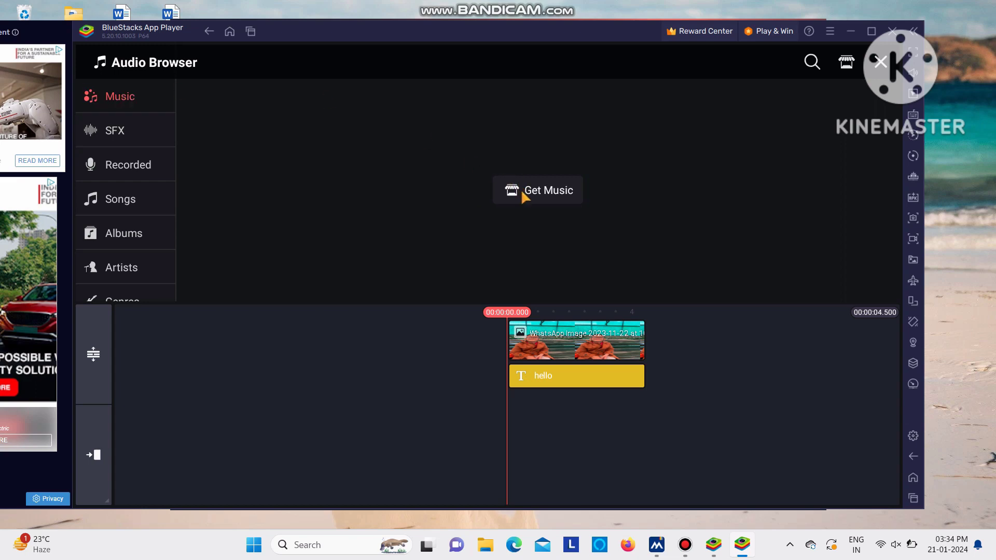
pyautogui.click(880, 62)
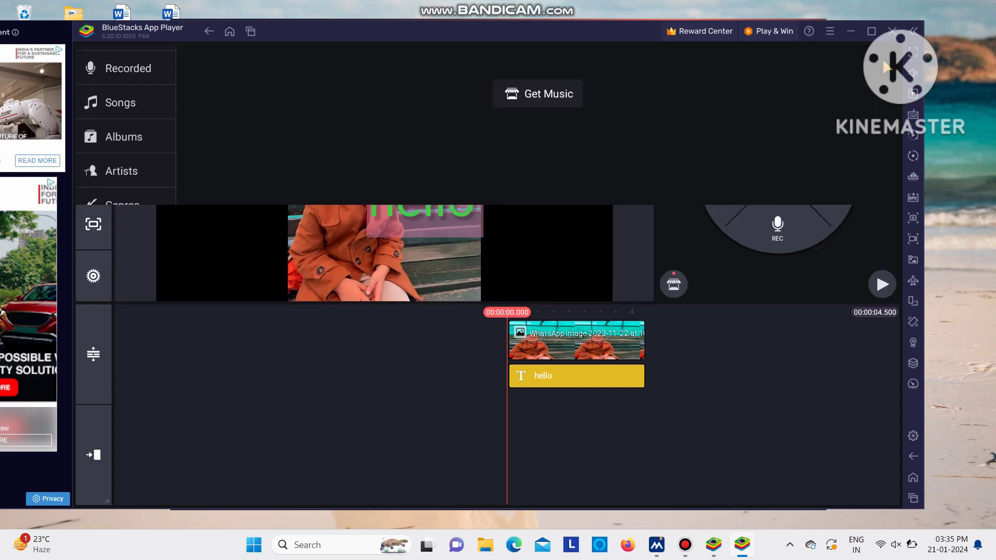
# - Preview the project briefly and save it as an FHD 1080p video at 30 fps, dismissing the Premium offer and returning to the editor
pyautogui.click(887, 290)
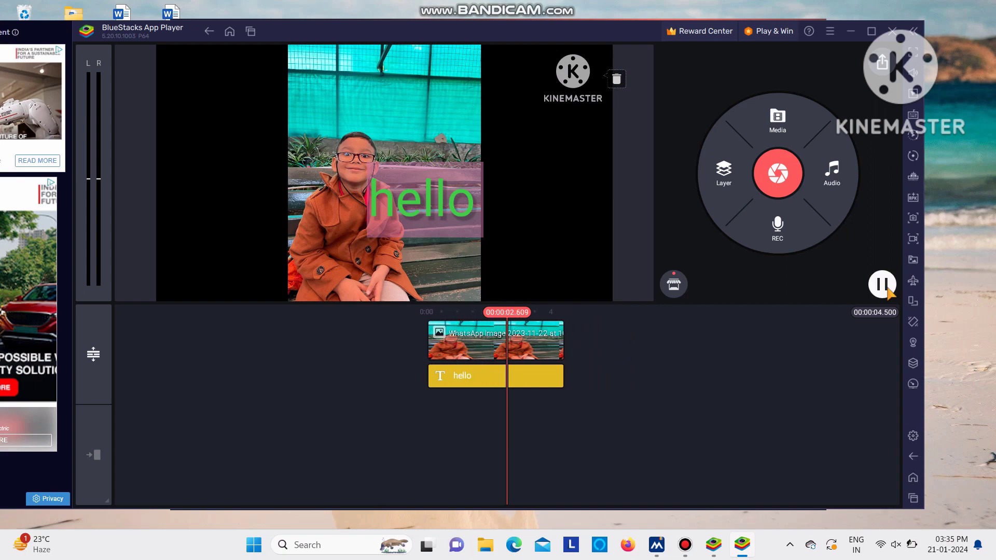
pyautogui.click(884, 286)
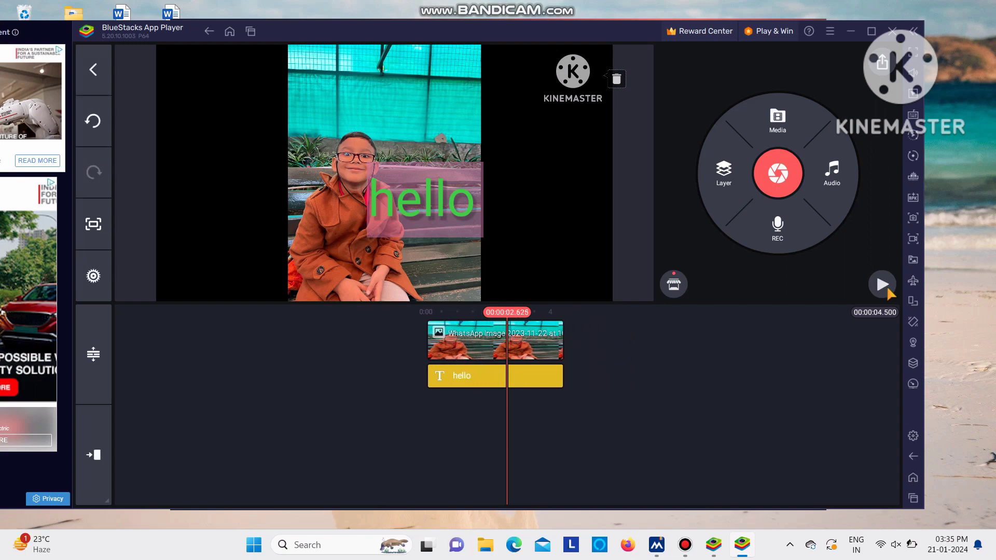
pyautogui.click(882, 63)
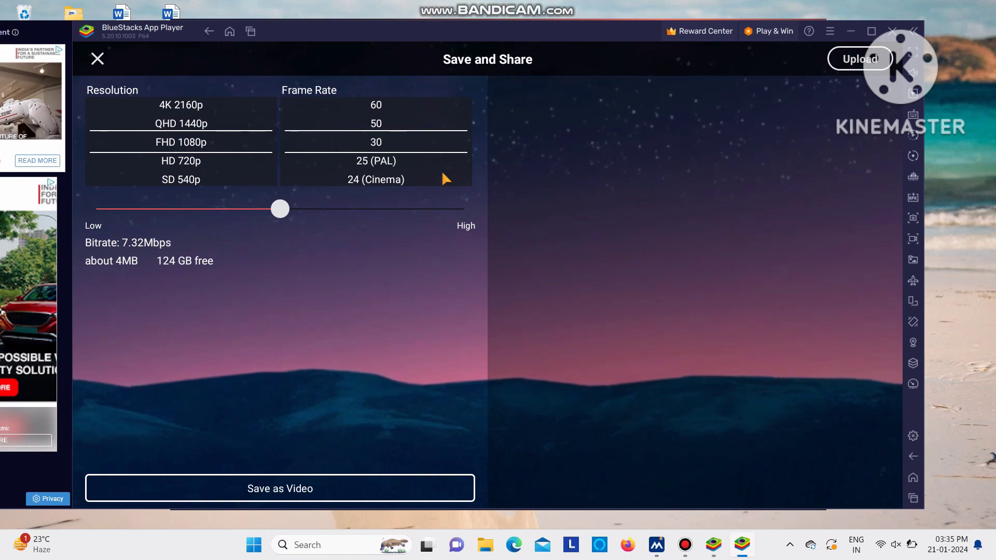
pyautogui.click(205, 495)
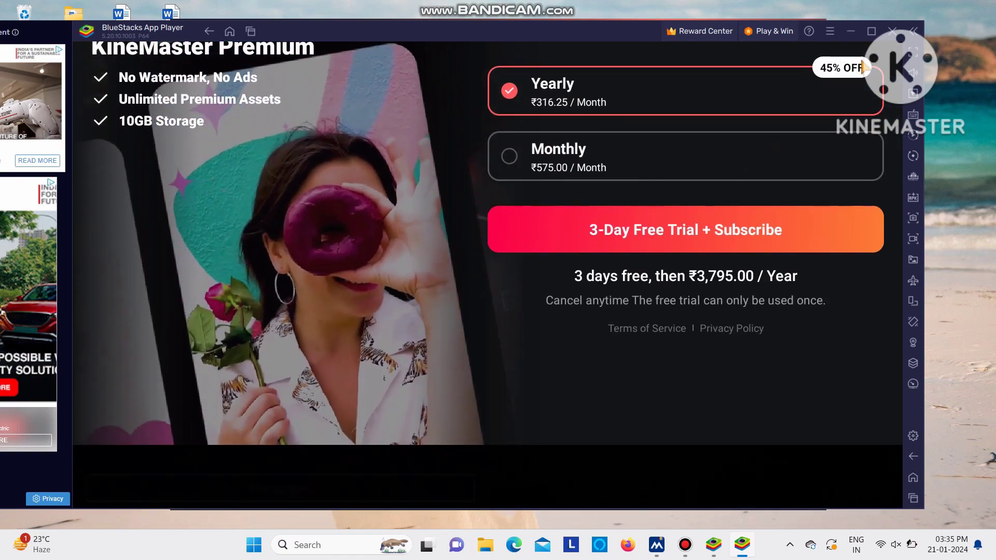
pyautogui.click(858, 63)
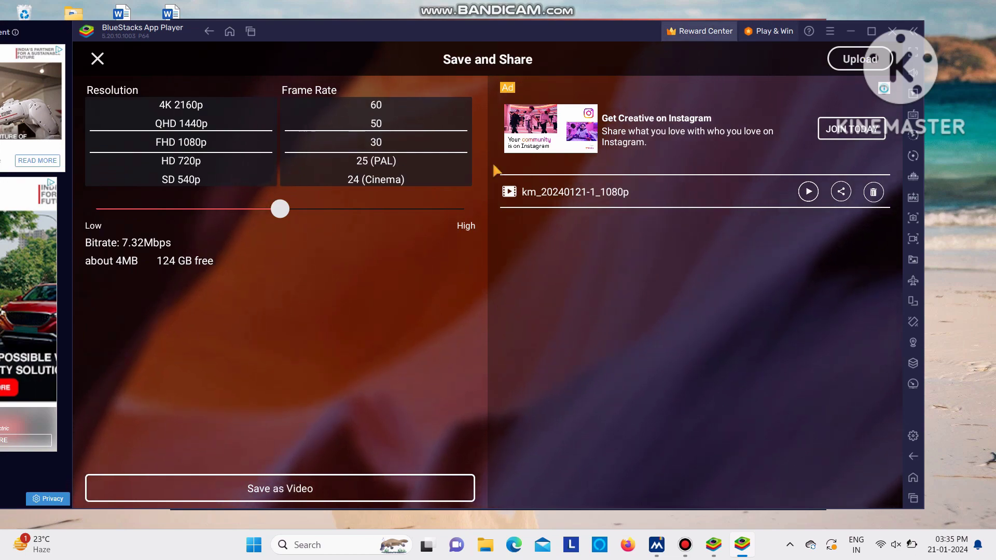
pyautogui.click(97, 59)
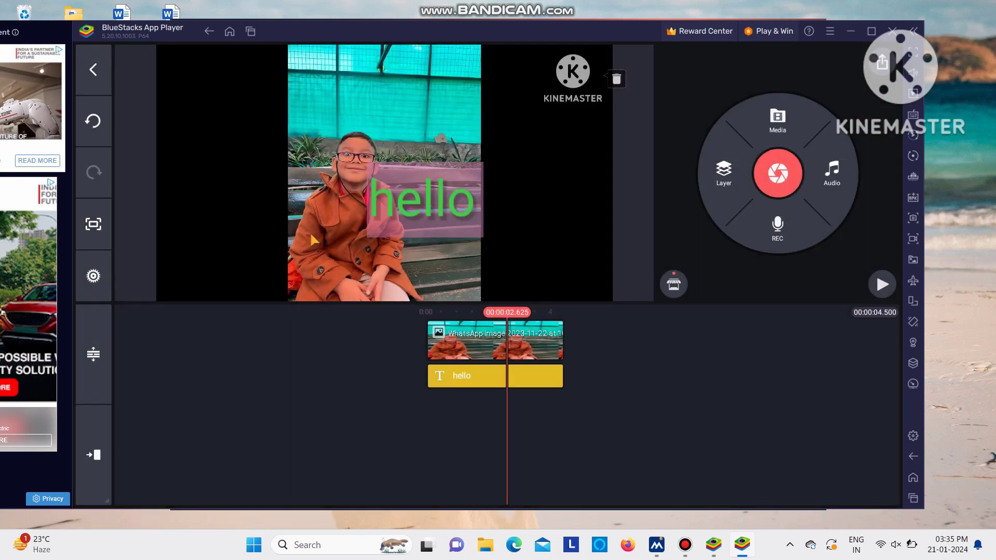